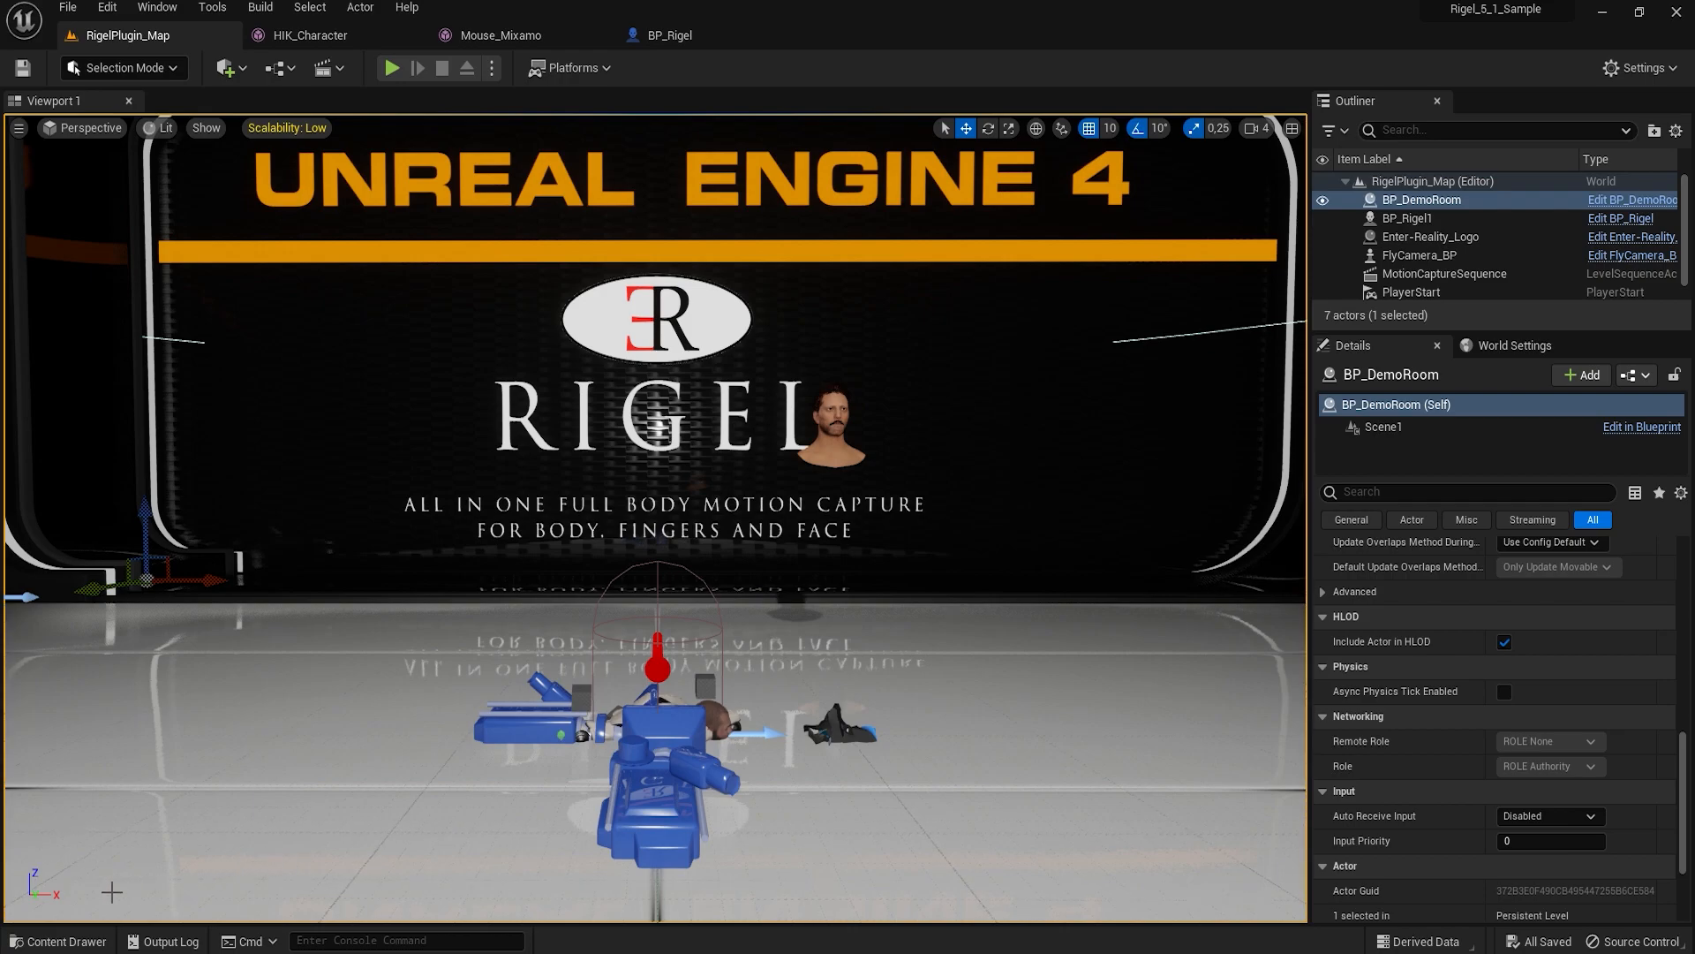
# Open Rigel_IKRig from the plugin's IKRig folder and examine its bone hierarchy and retarget chains.
pyautogui.click(58, 941)
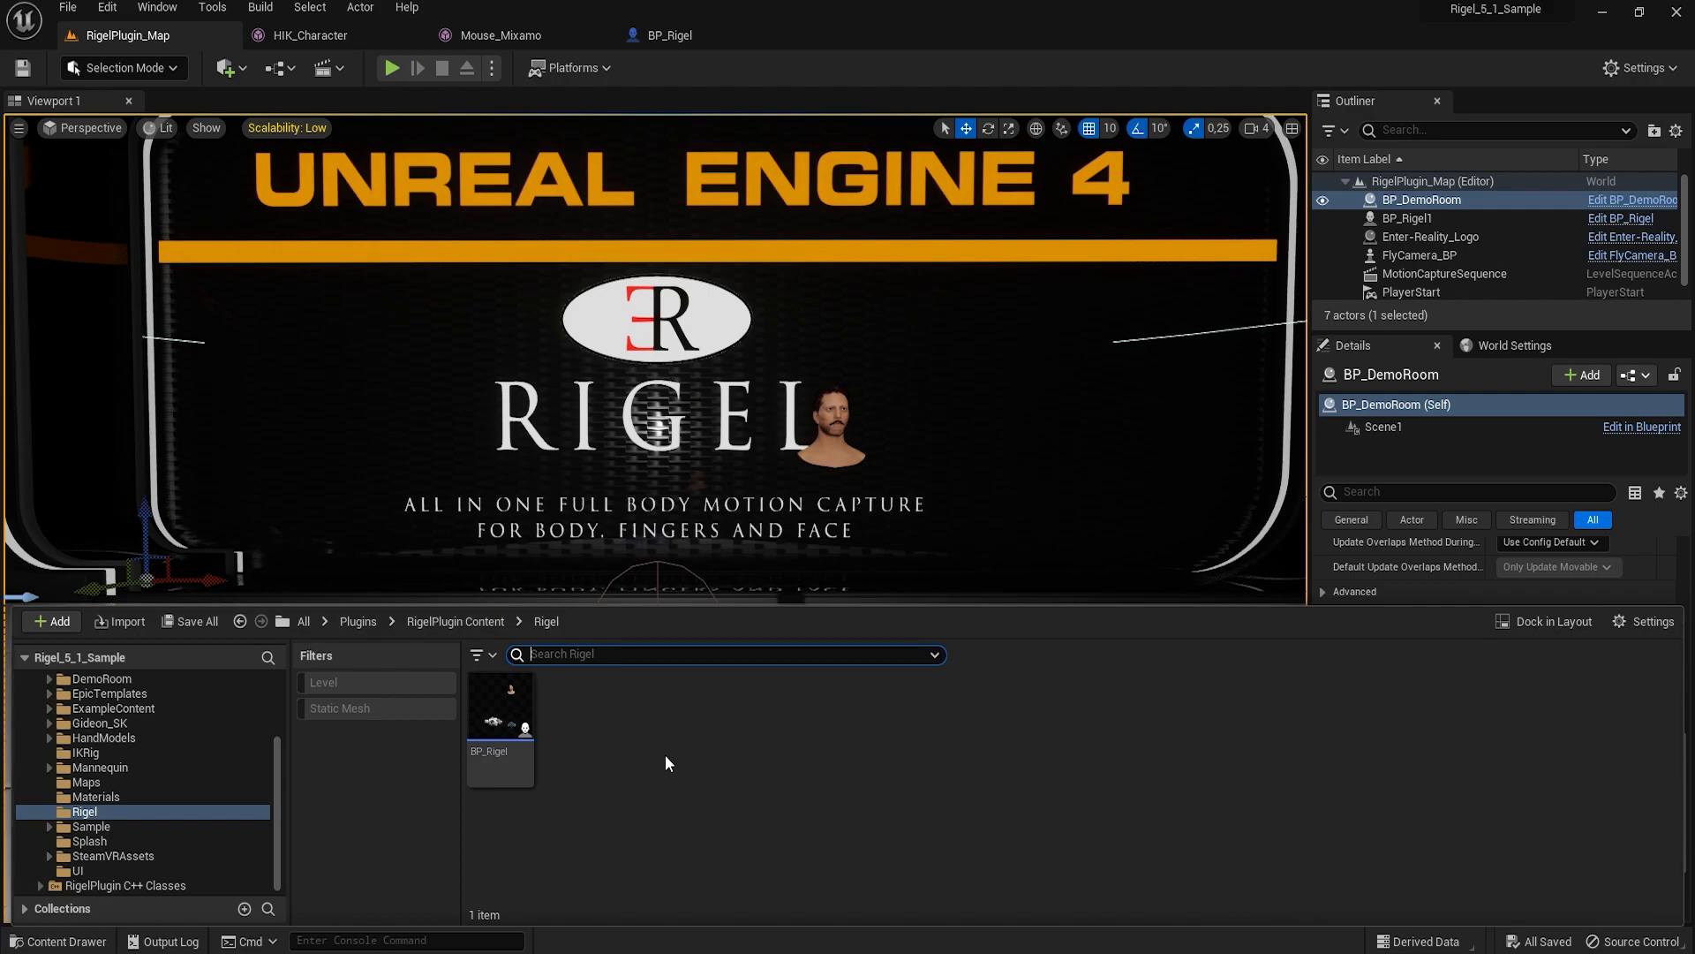
pyautogui.click(89, 753)
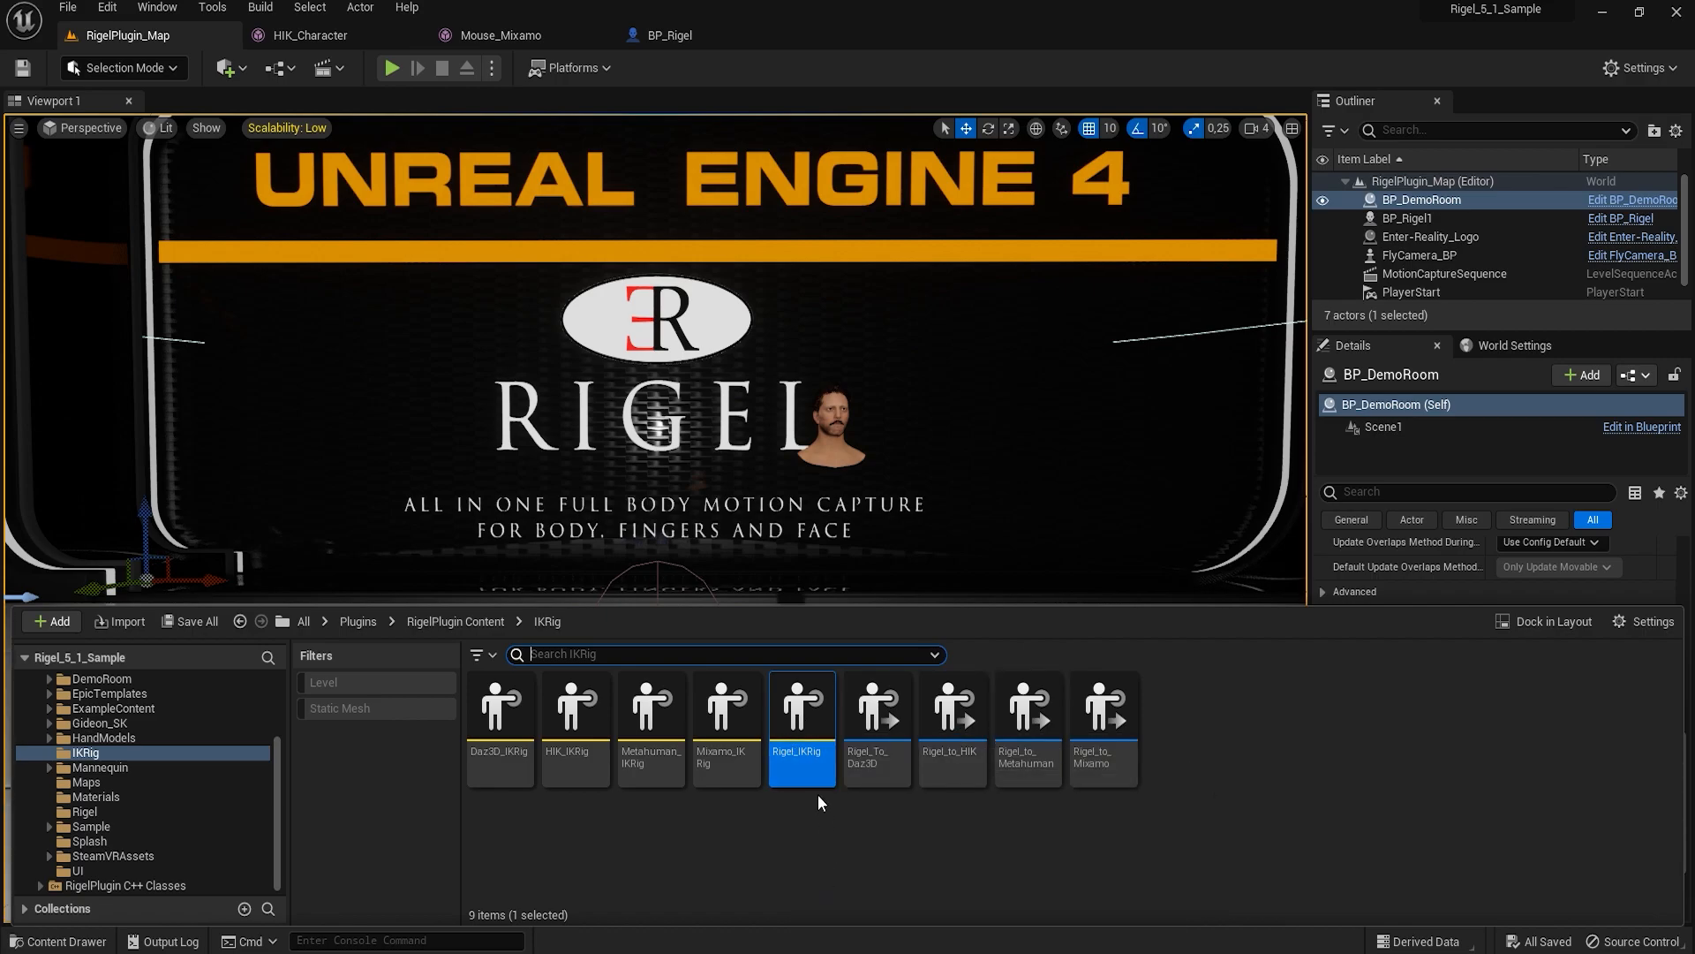
pyautogui.doubleClick(808, 724)
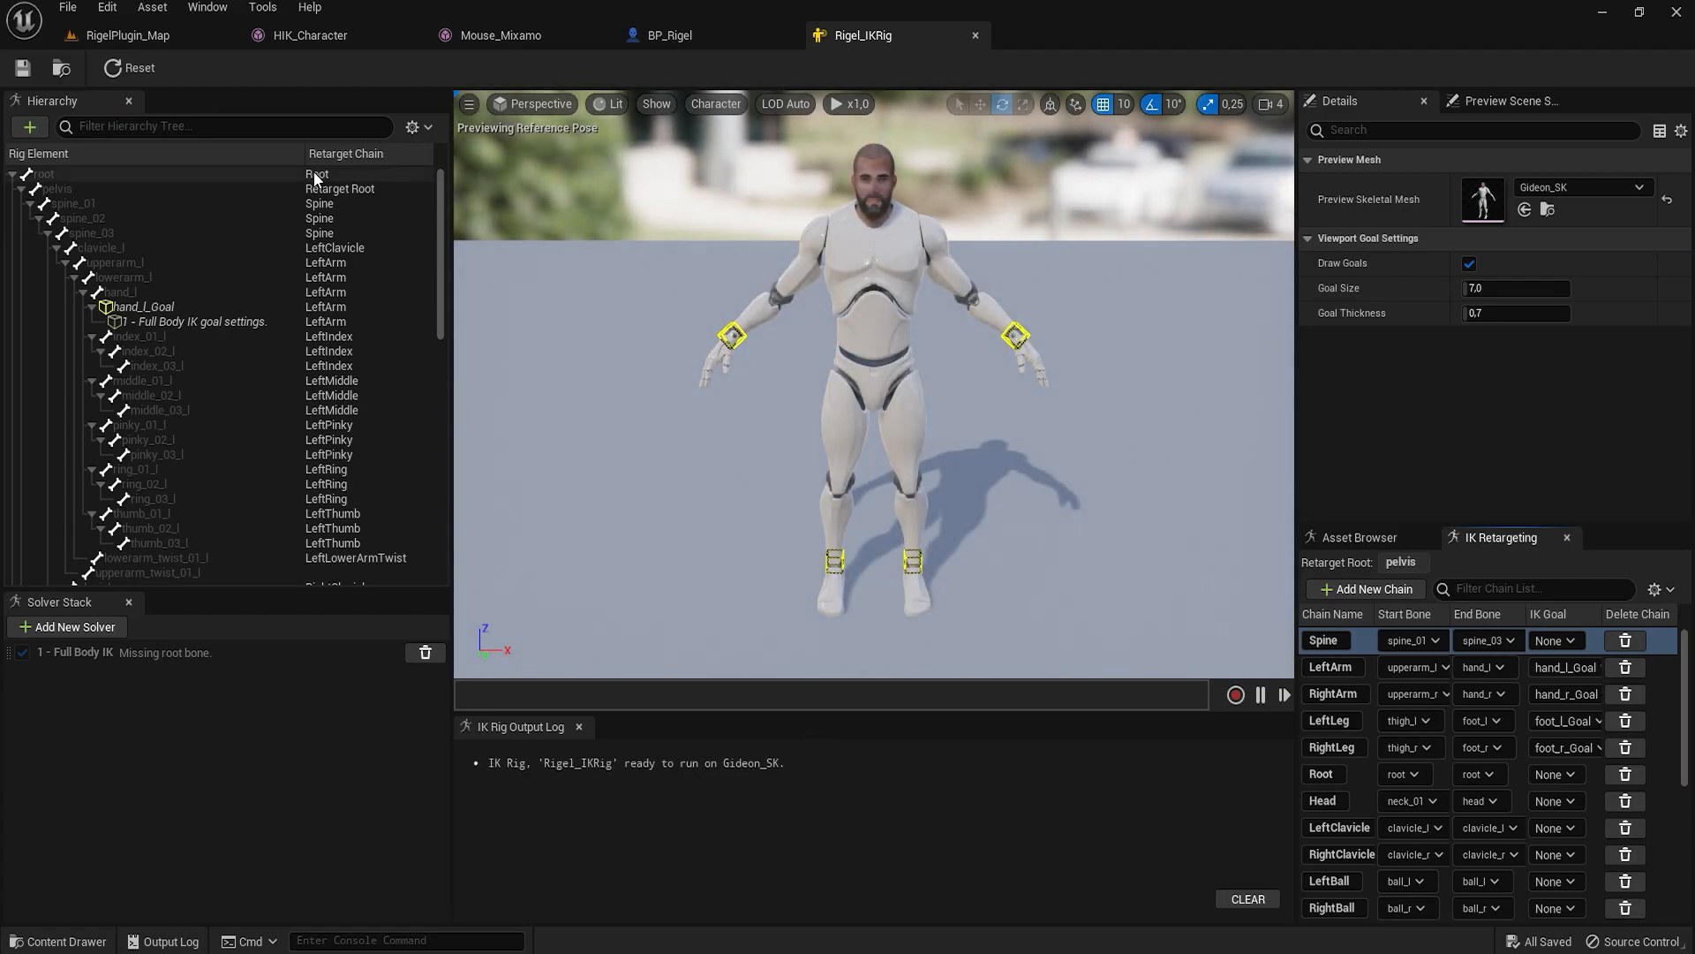
pyautogui.scroll(-10, 219, 329)
pyautogui.scroll(10, 219, 329)
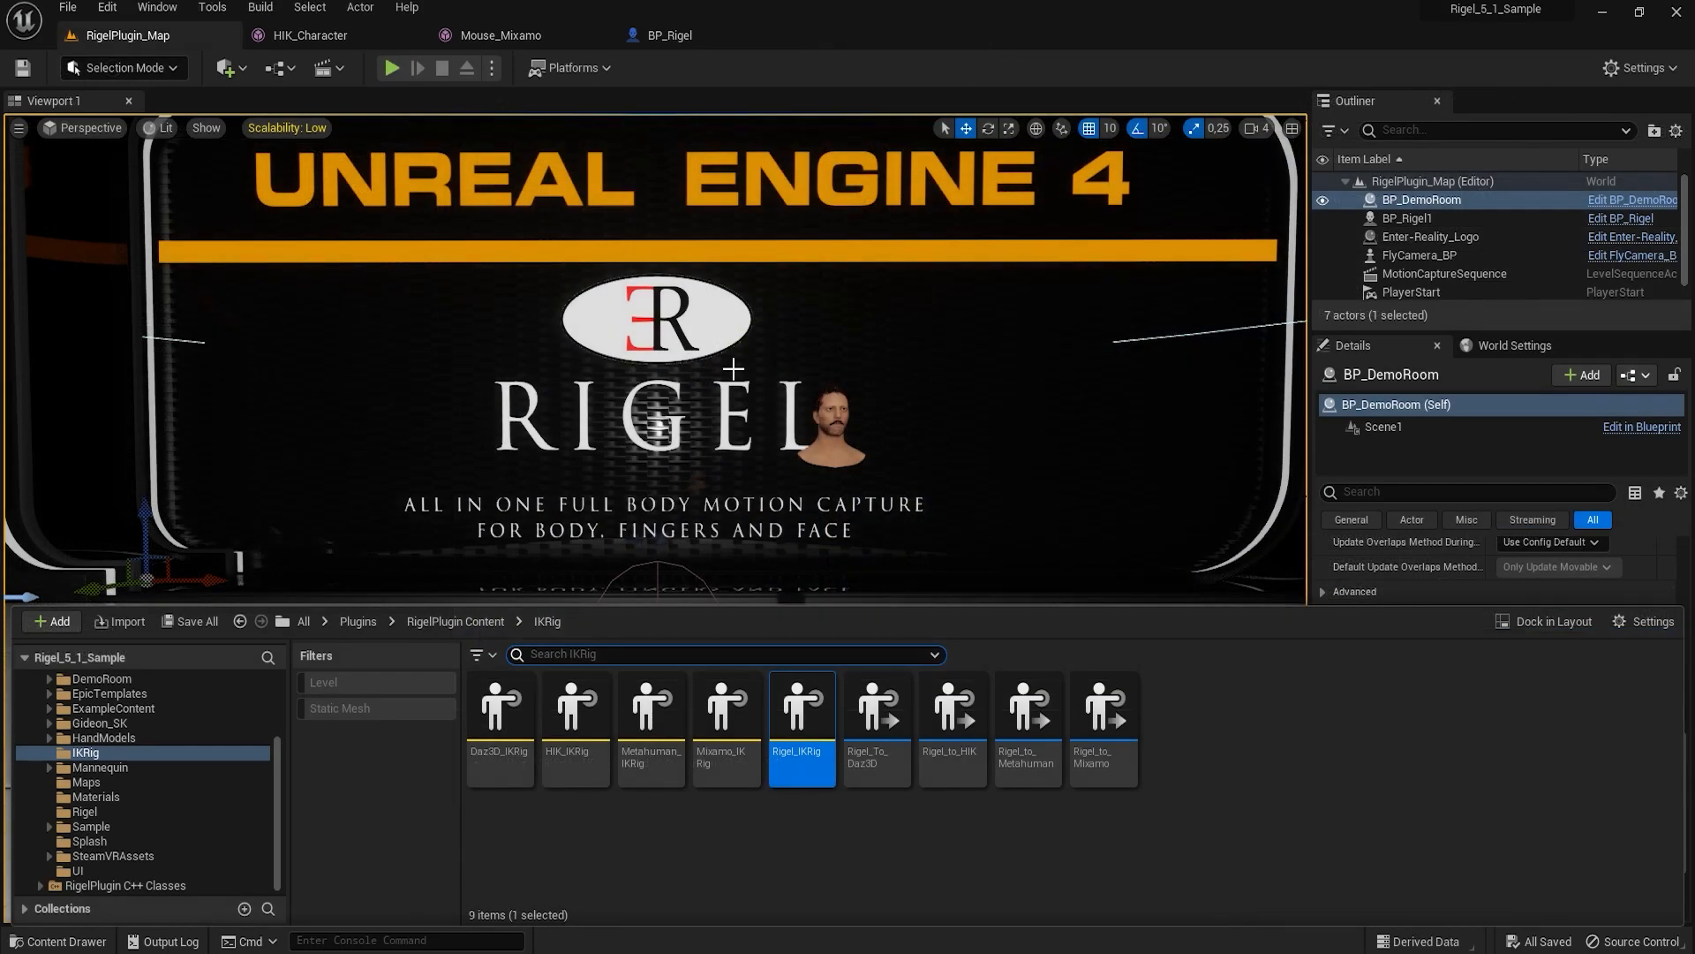
# Inspect the HIK_Character and Mouse_Mixamo skeletal meshes from different angles.
pyautogui.click(295, 38)
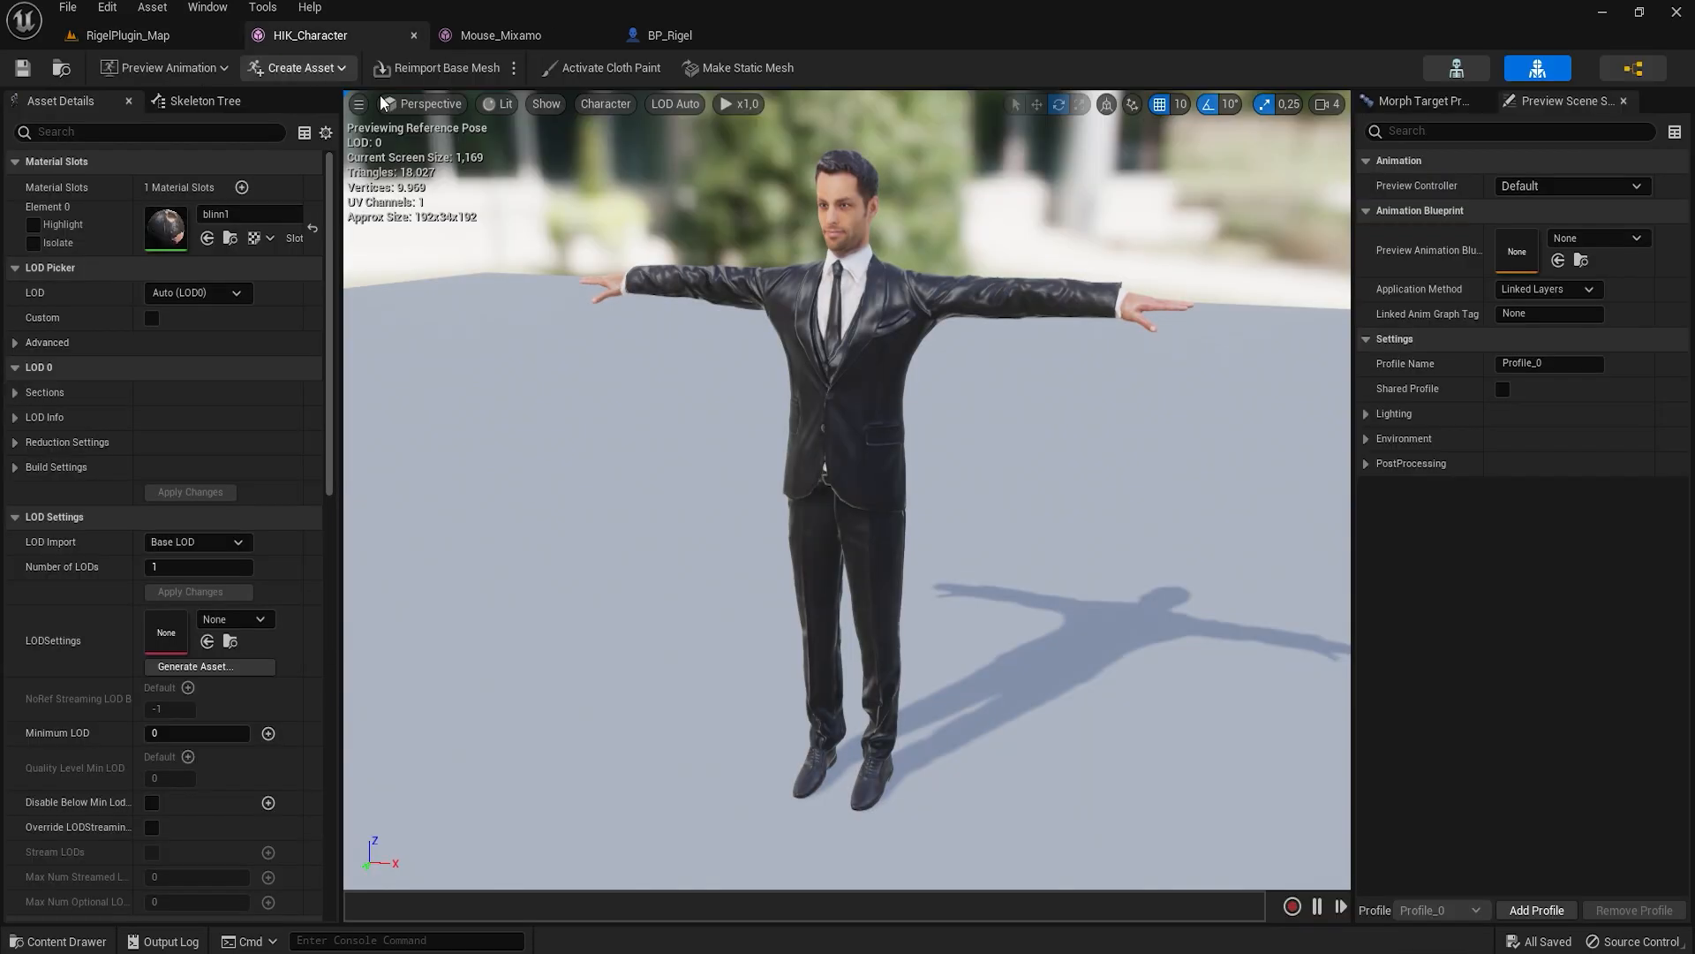
pyautogui.keyDown('alt'); pyautogui.moveTo(882, 411); pyautogui.dragTo(917, 333); pyautogui.keyUp('alt')
pyautogui.keyDown('alt'); pyautogui.moveTo(804, 326); pyautogui.dragTo(808, 349); pyautogui.keyUp('alt')
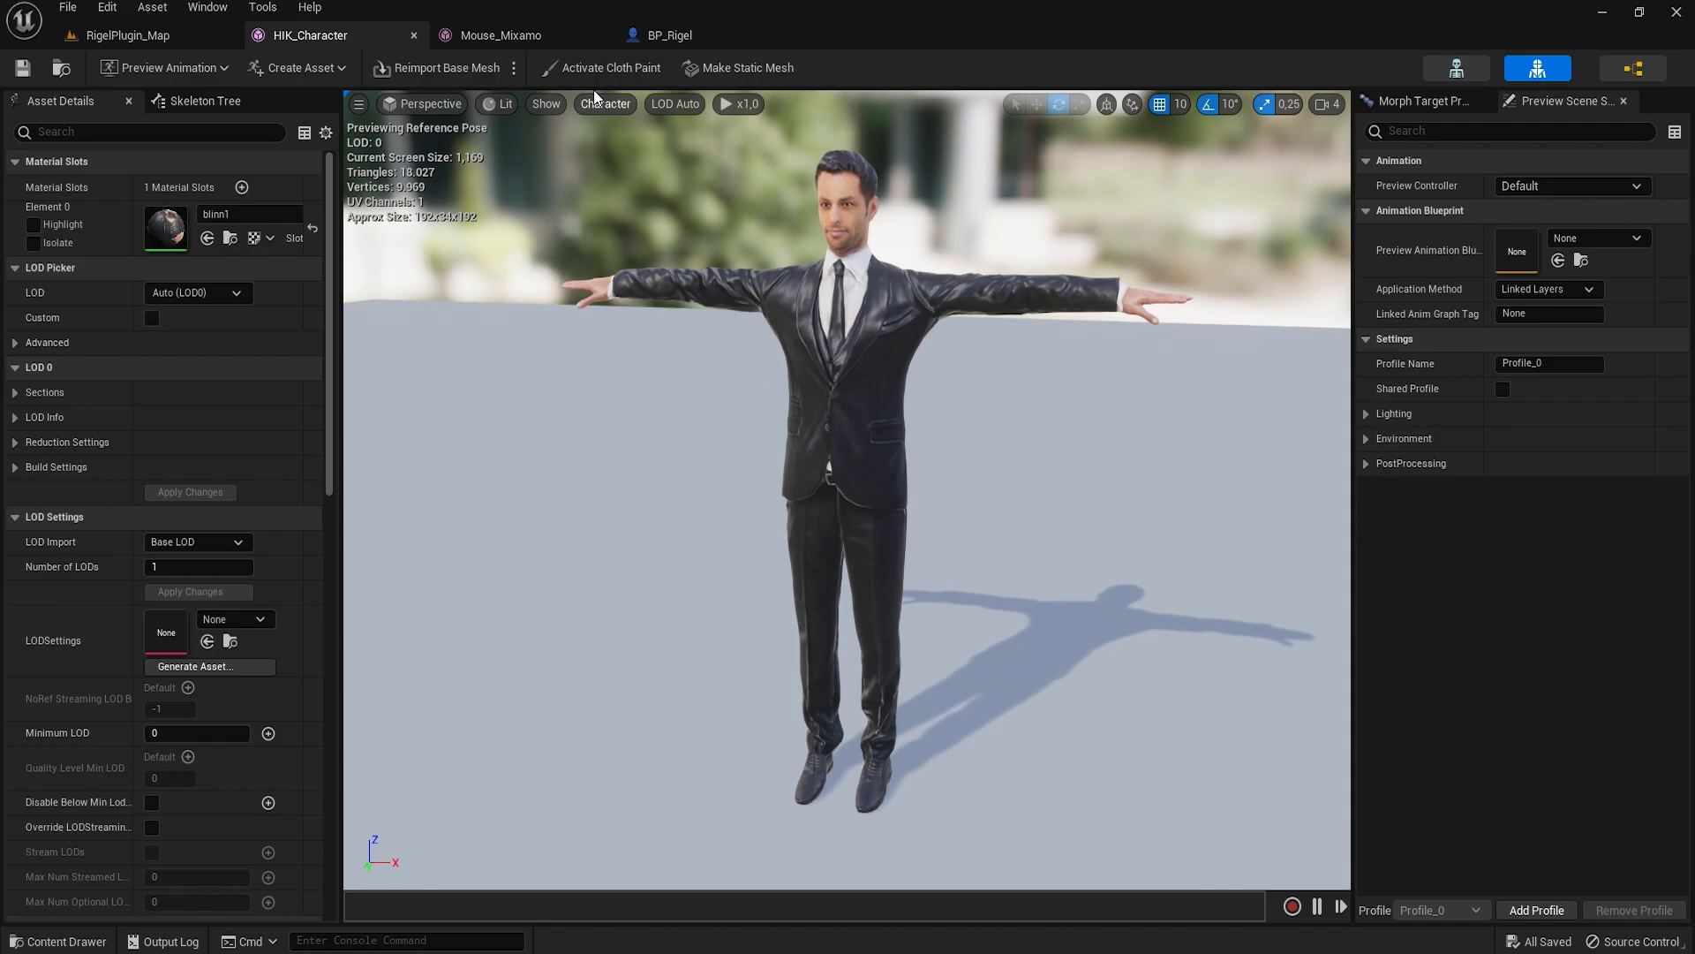
pyautogui.click(510, 36)
pyautogui.moveTo(880, 473)
pyautogui.keyDown('alt'); pyautogui.mouseDown()
pyautogui.moveTo(565, 472)
pyautogui.moveTo(887, 463)
pyautogui.mouseUp(); pyautogui.keyUp('alt')
pyautogui.keyDown('alt'); pyautogui.moveTo(932, 530); pyautogui.dragTo(865, 516); pyautogui.keyUp('alt')
pyautogui.keyDown('alt'); pyautogui.moveTo(934, 252); pyautogui.dragTo(918, 252); pyautogui.keyUp('alt')
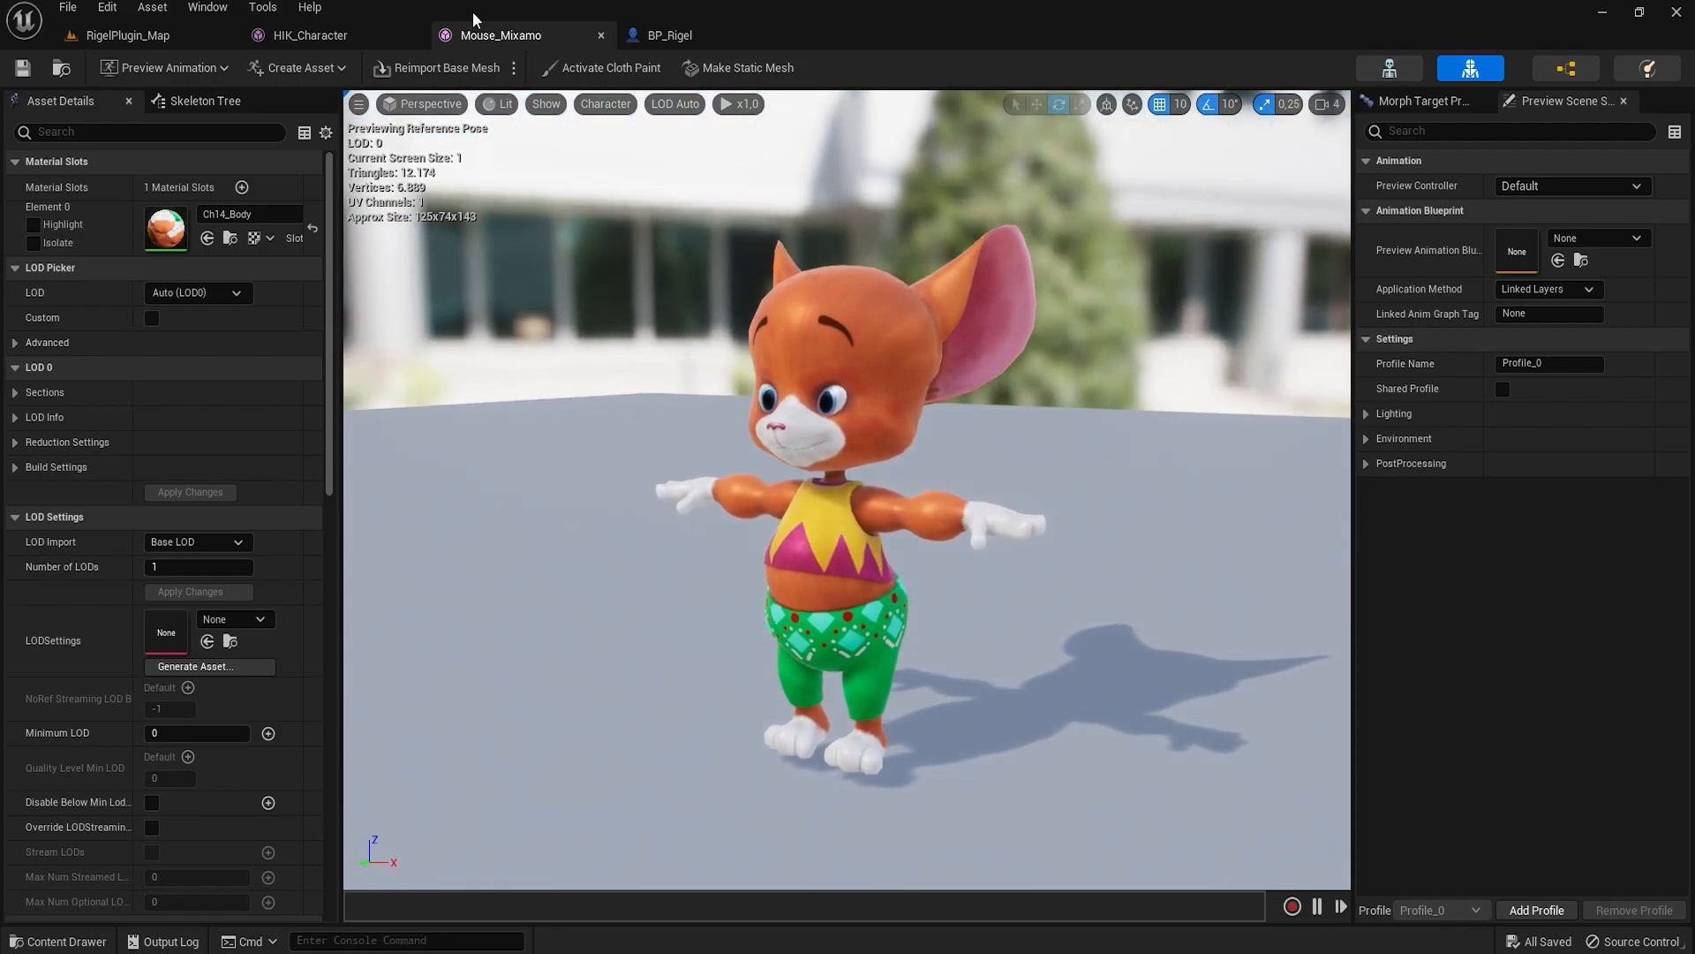
pyautogui.click(359, 34)
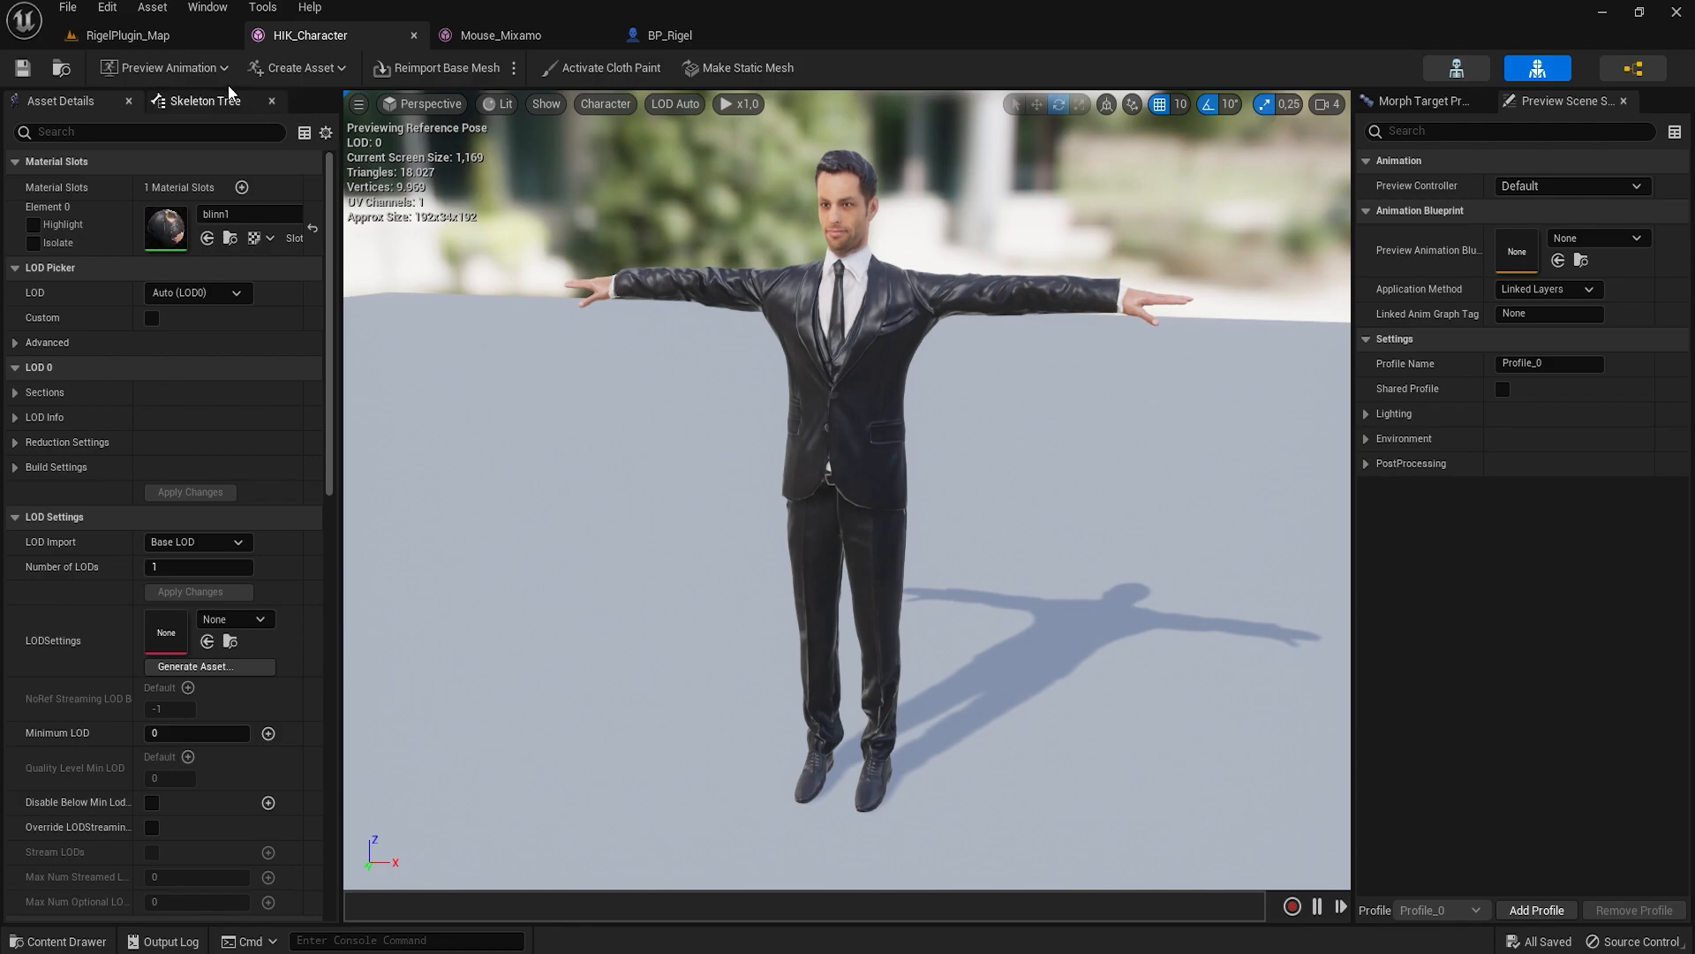
# Open HIK_IKRig from the IKRig folder and examine its bone hierarchy and retarget chains.
pyautogui.click(128, 35)
pyautogui.hotkey('ctrl', 'space')
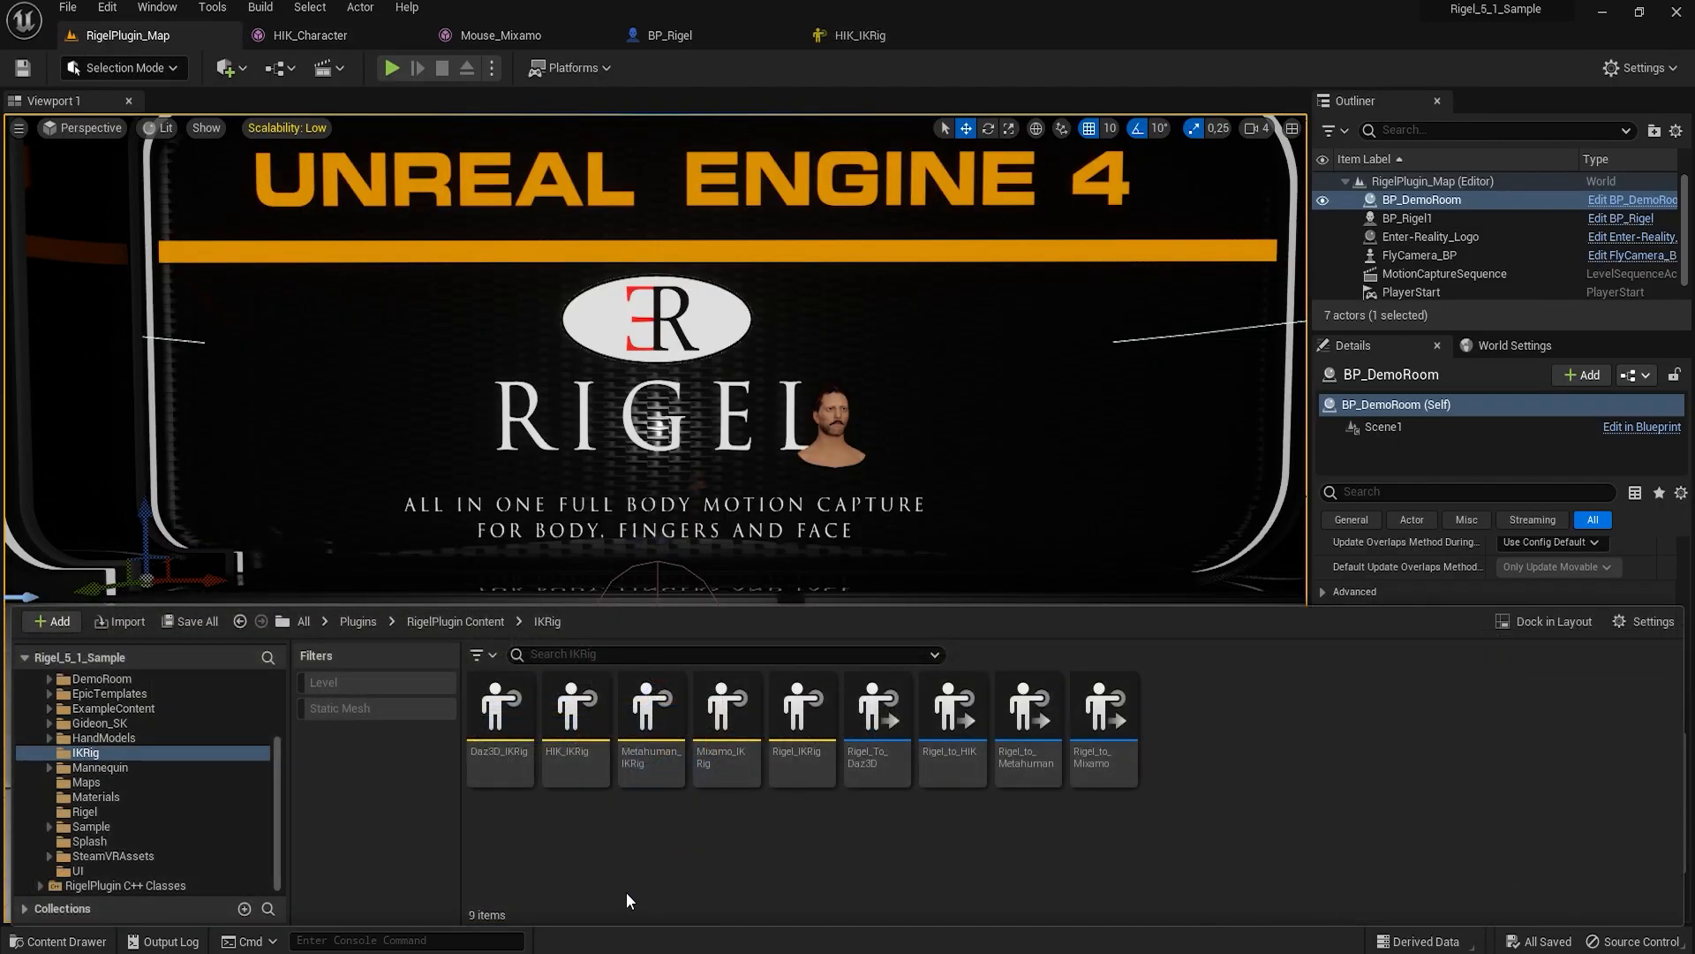
pyautogui.doubleClick(596, 749)
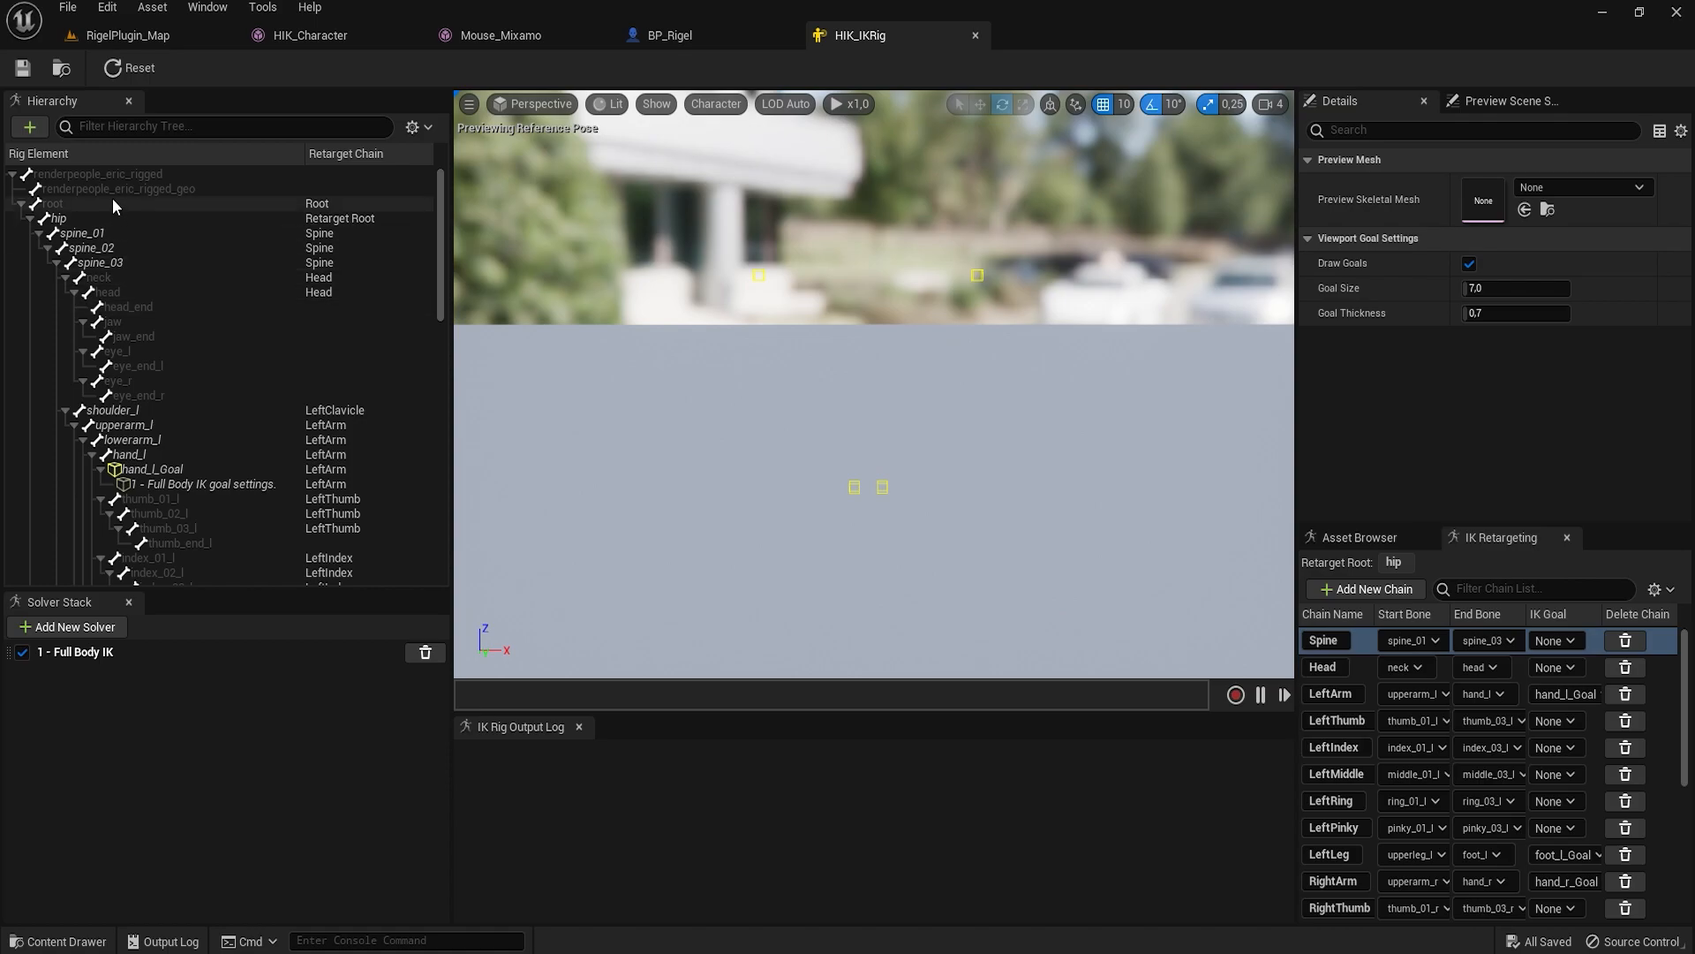
pyautogui.scroll(-5, 178, 394)
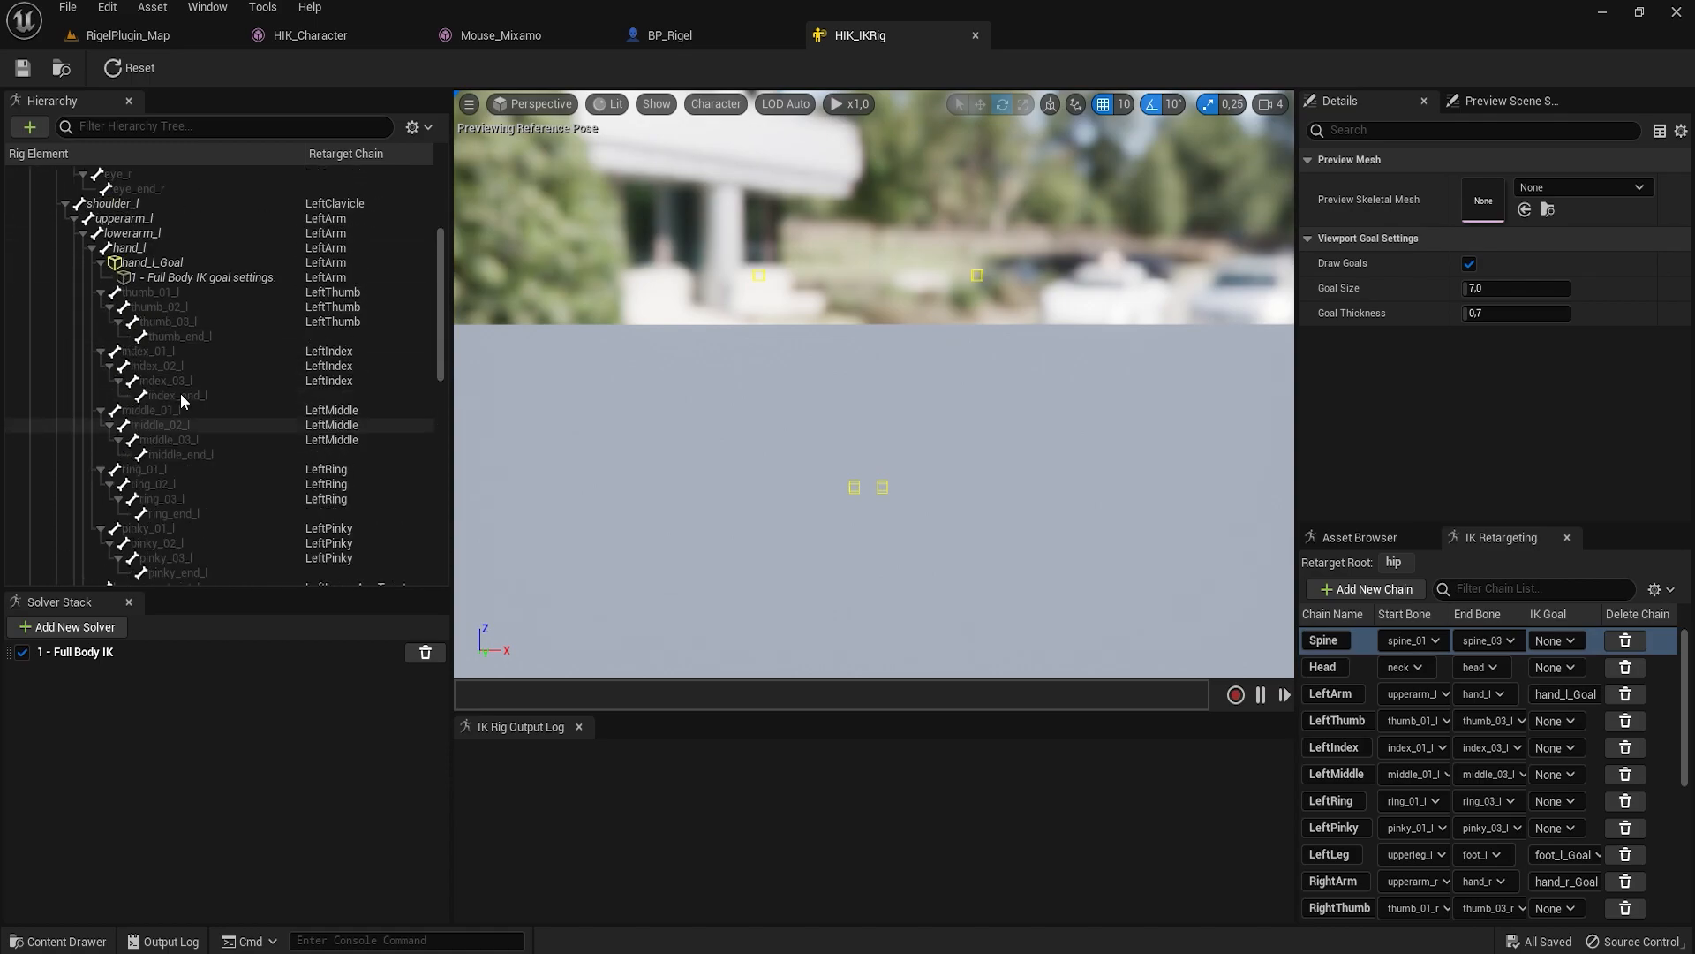
pyautogui.scroll(5, 178, 394)
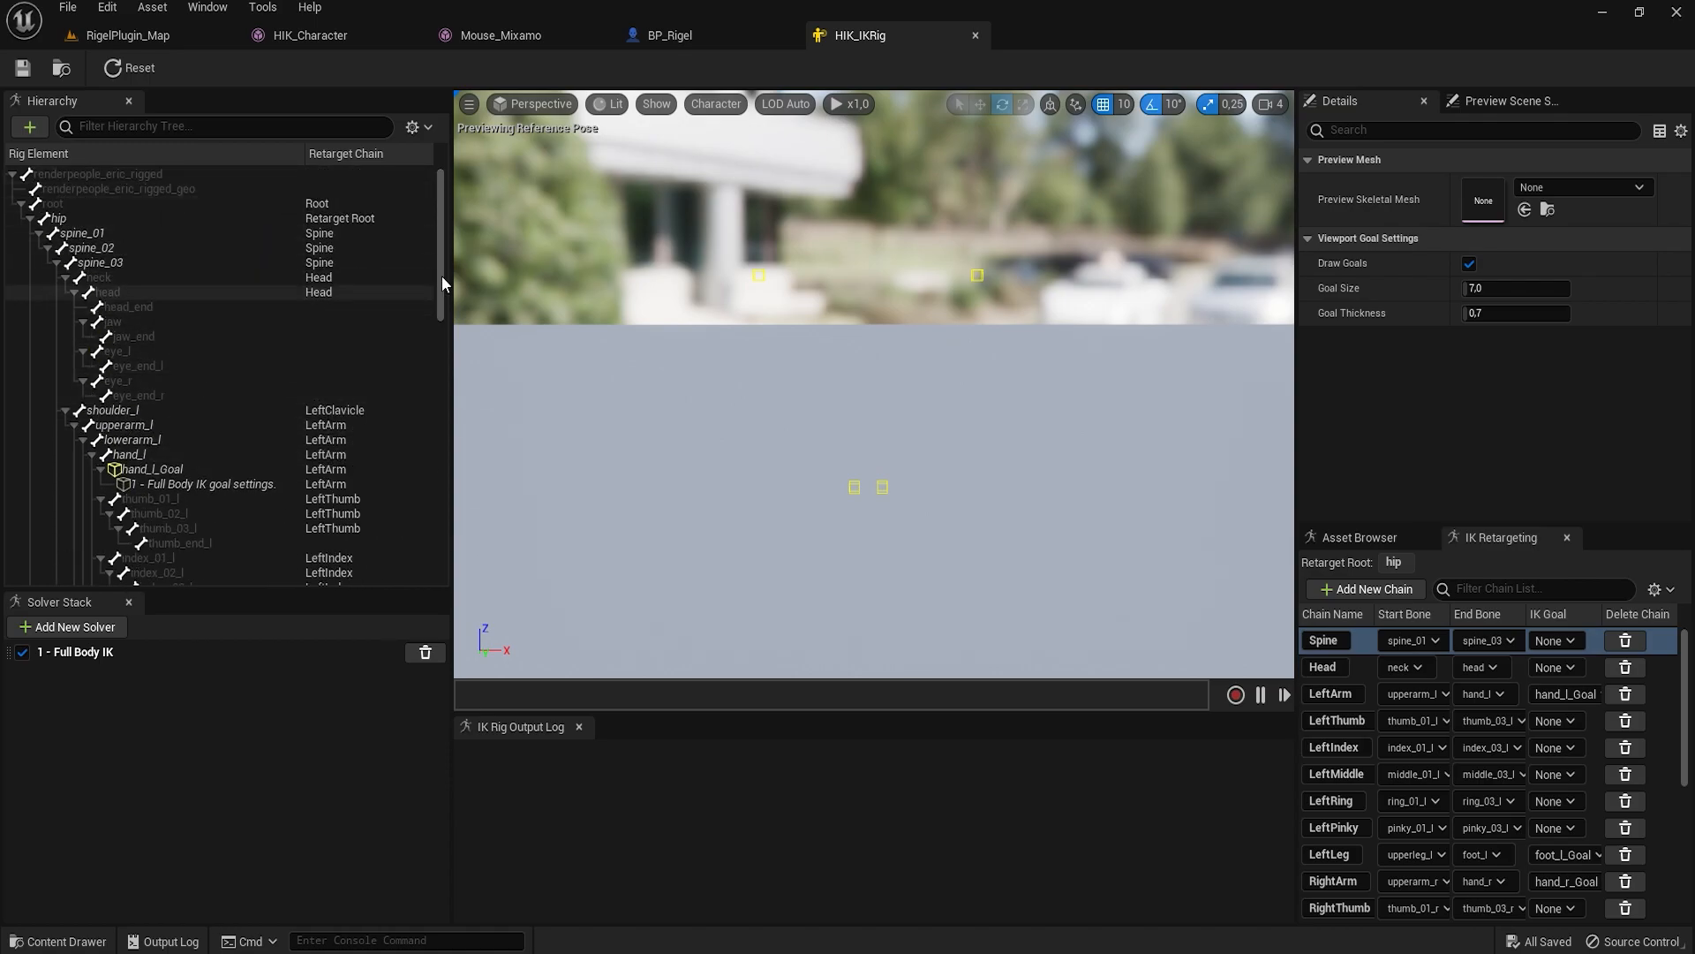
# Set the preview skeletal mesh of HIK_IKRig to HIK_Character.
pyautogui.click(1552, 184)
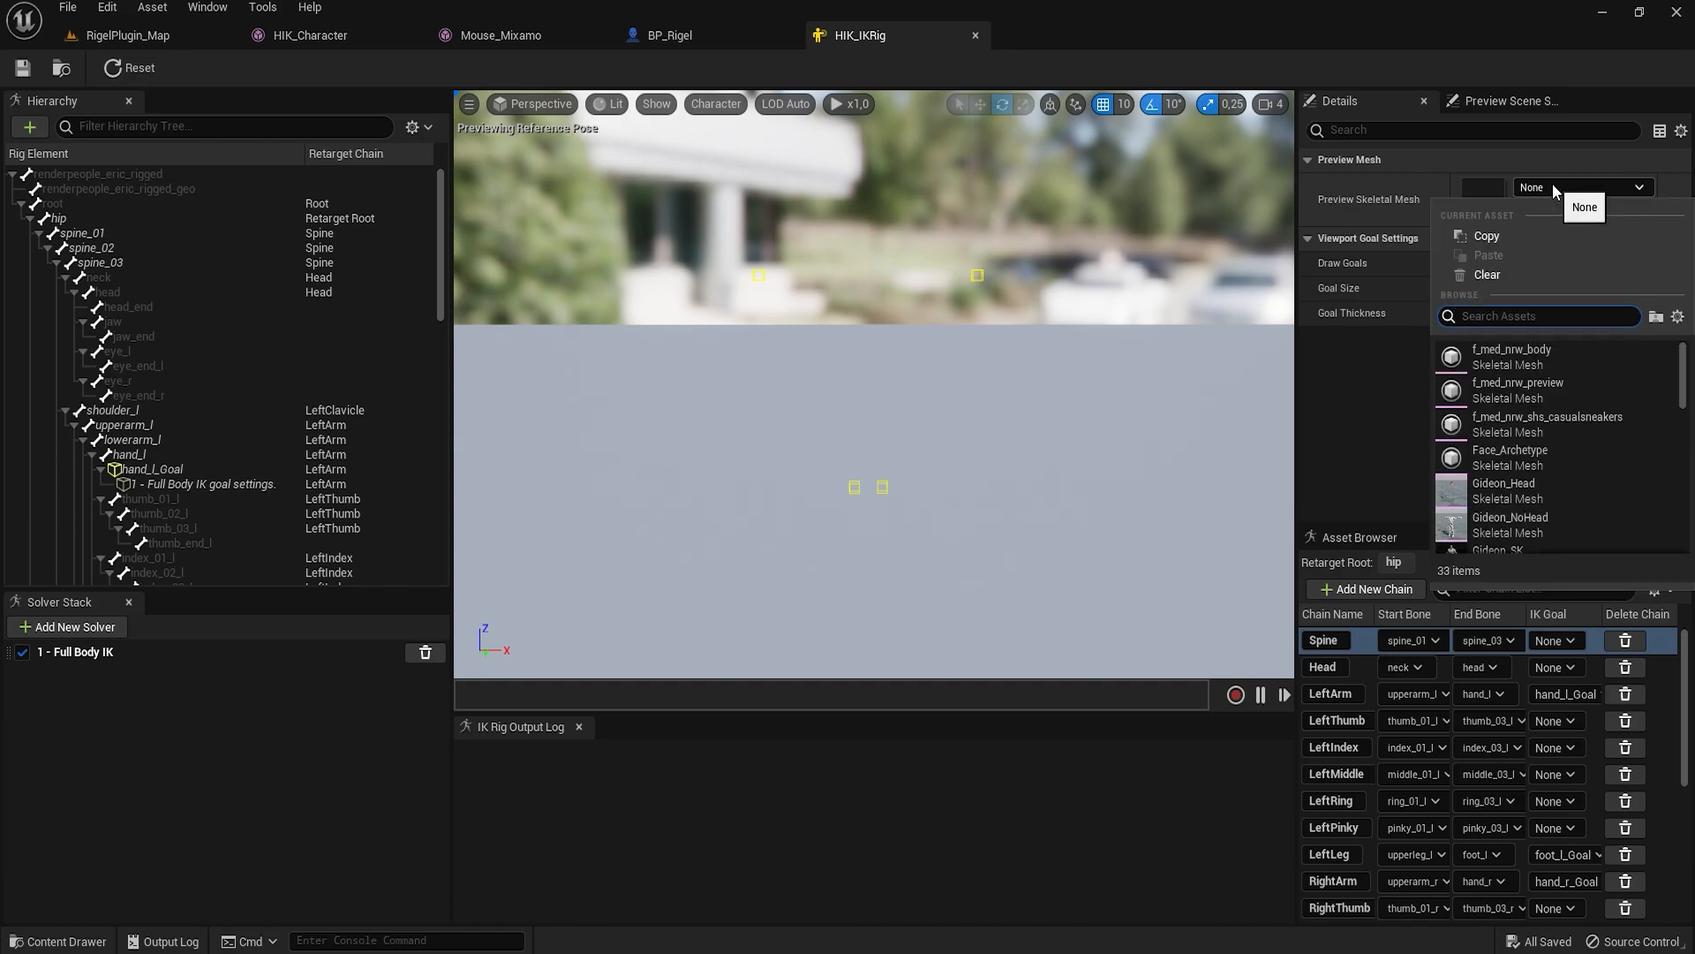
pyautogui.write('hik')
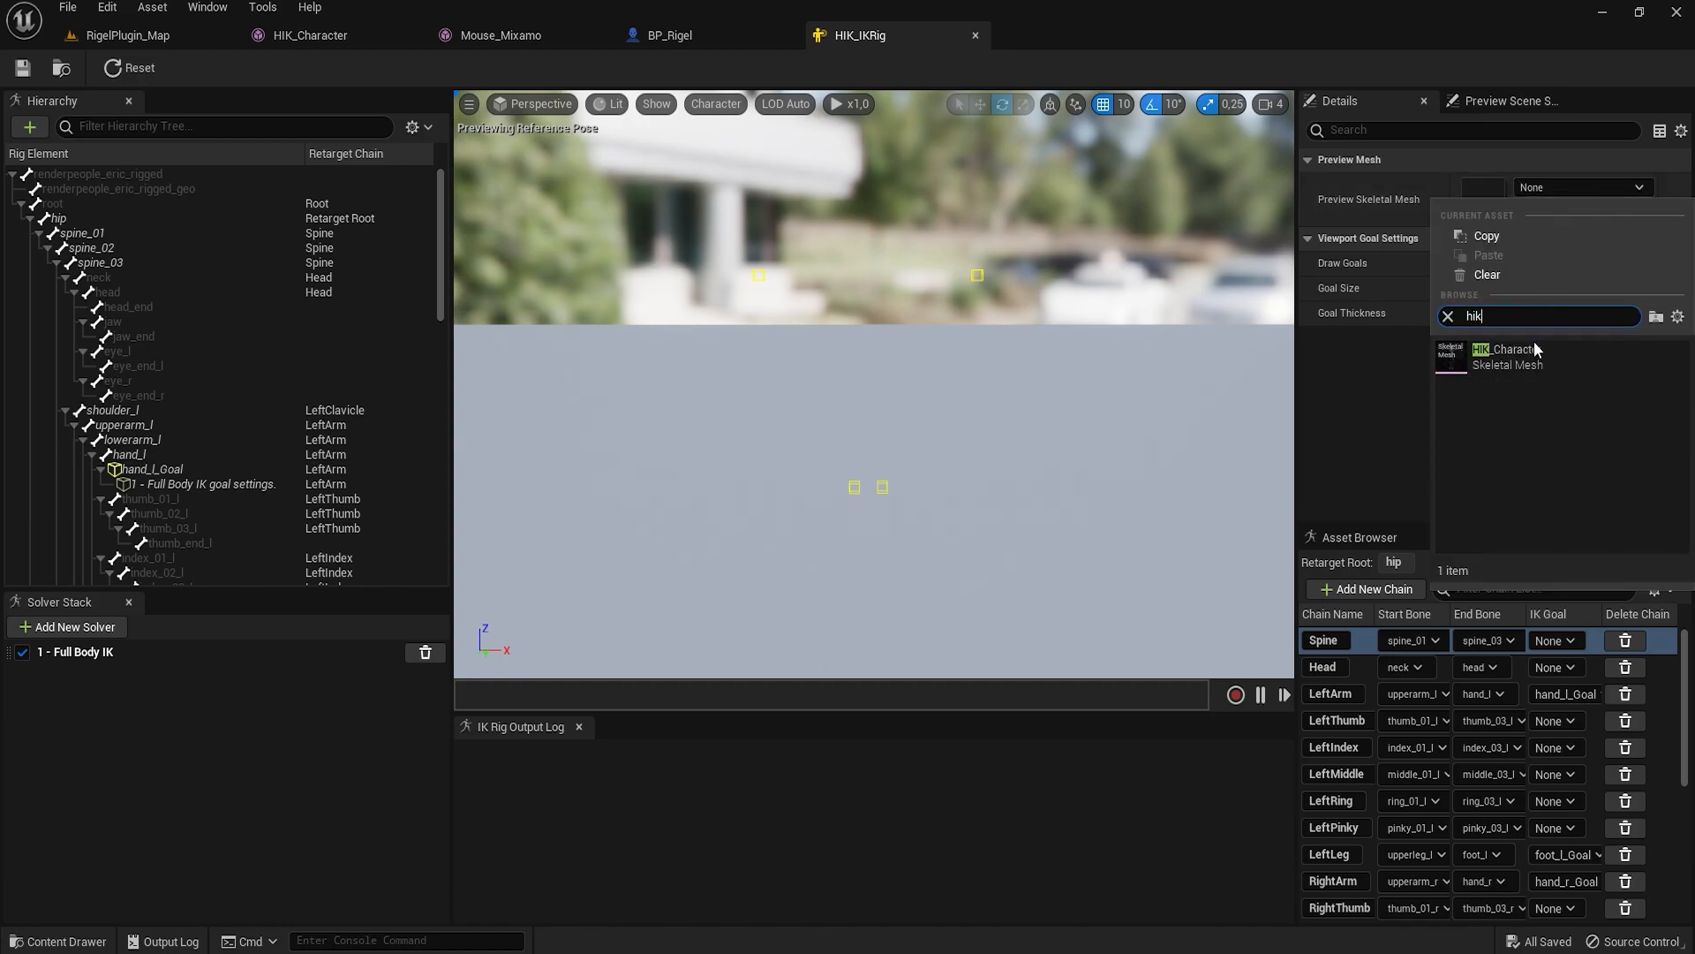
pyautogui.click(1528, 364)
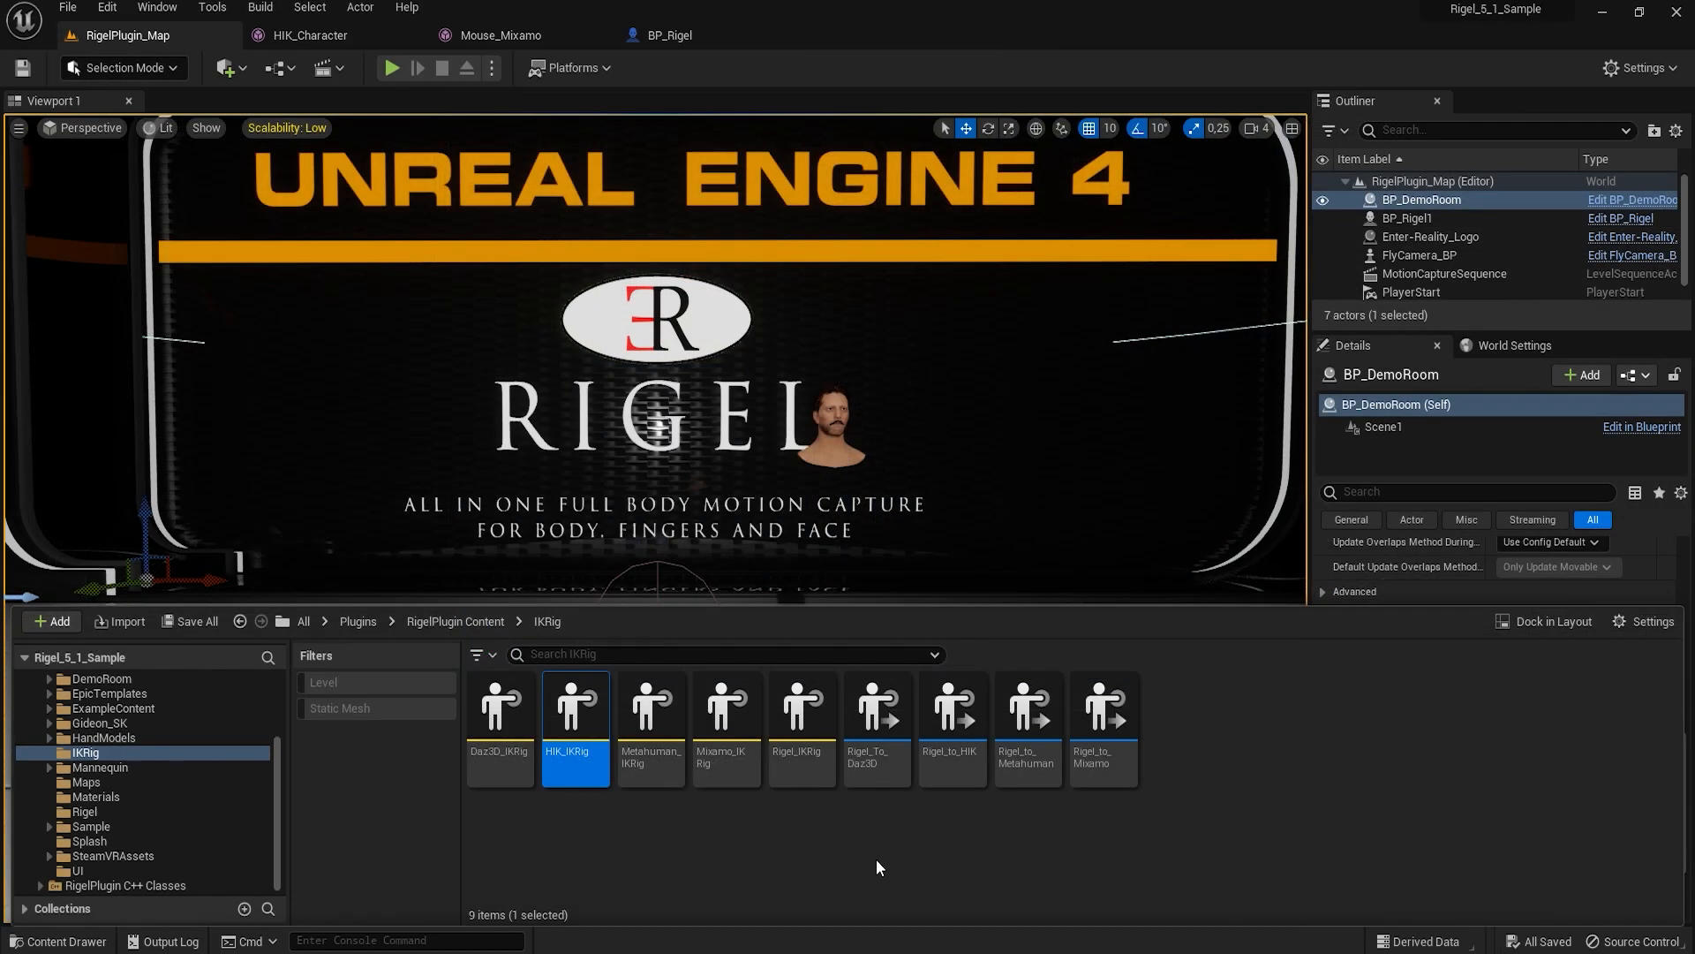
# Open the Rigel_to_HIK retargeter and compare the source and target reference poses from several angles.
pyautogui.doubleClick(964, 717)
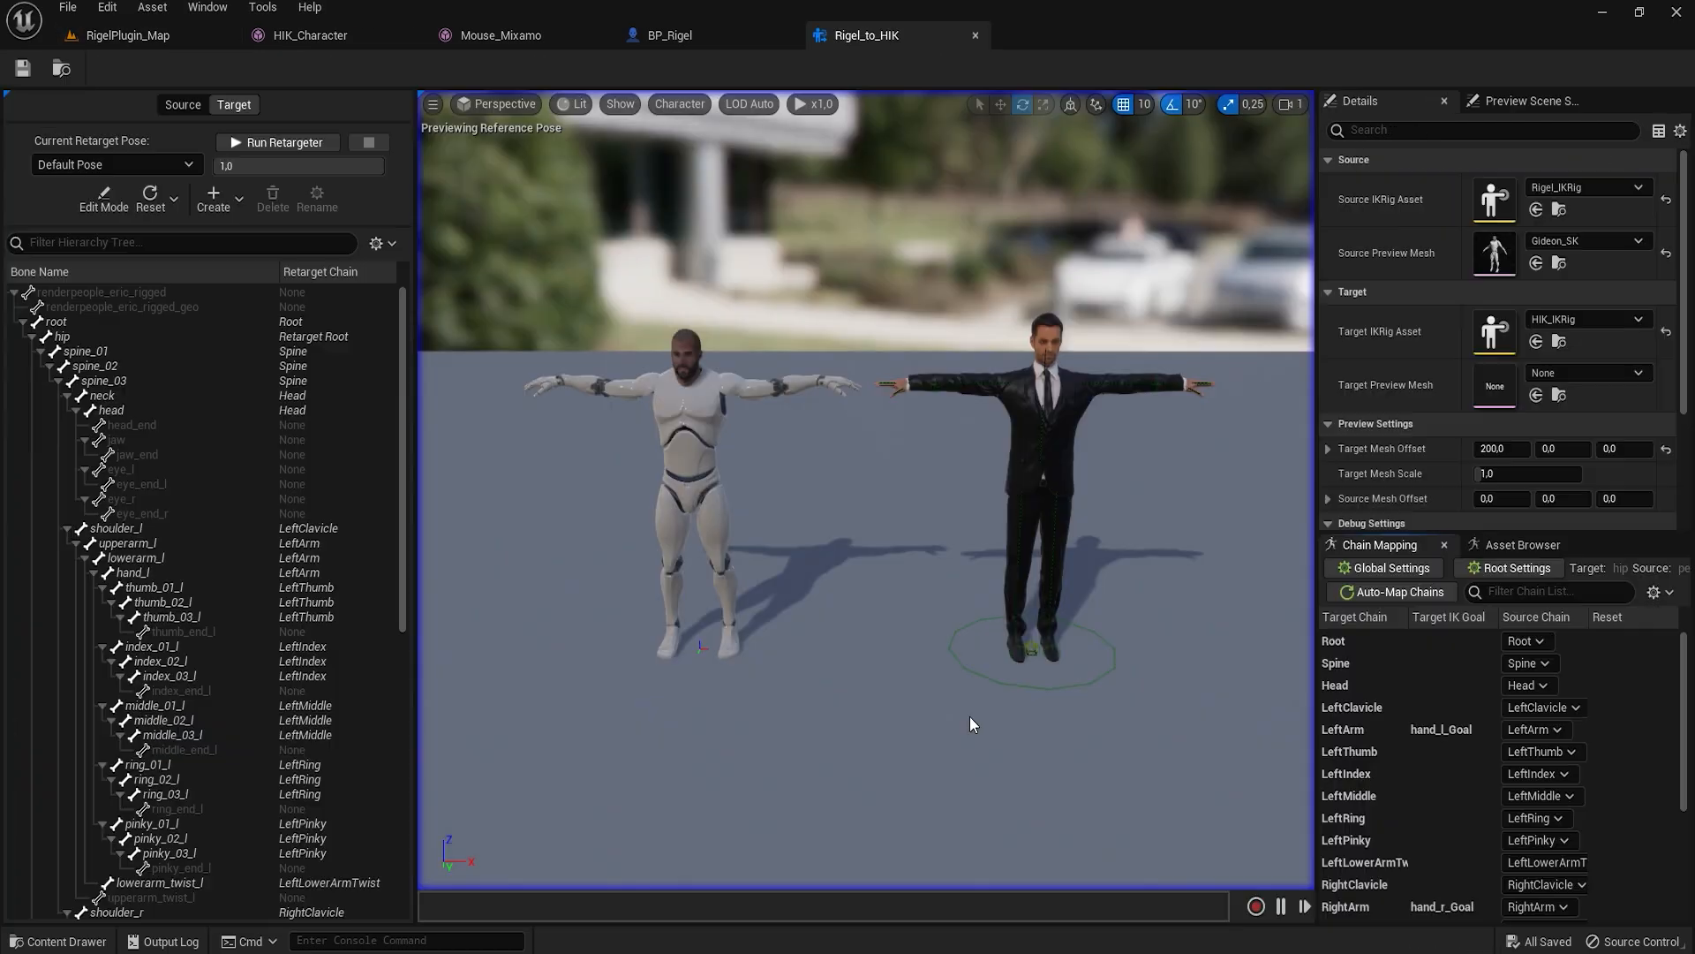
pyautogui.keyDown('alt'); pyautogui.moveTo(969, 706); pyautogui.dragTo(918, 708); pyautogui.keyUp('alt')
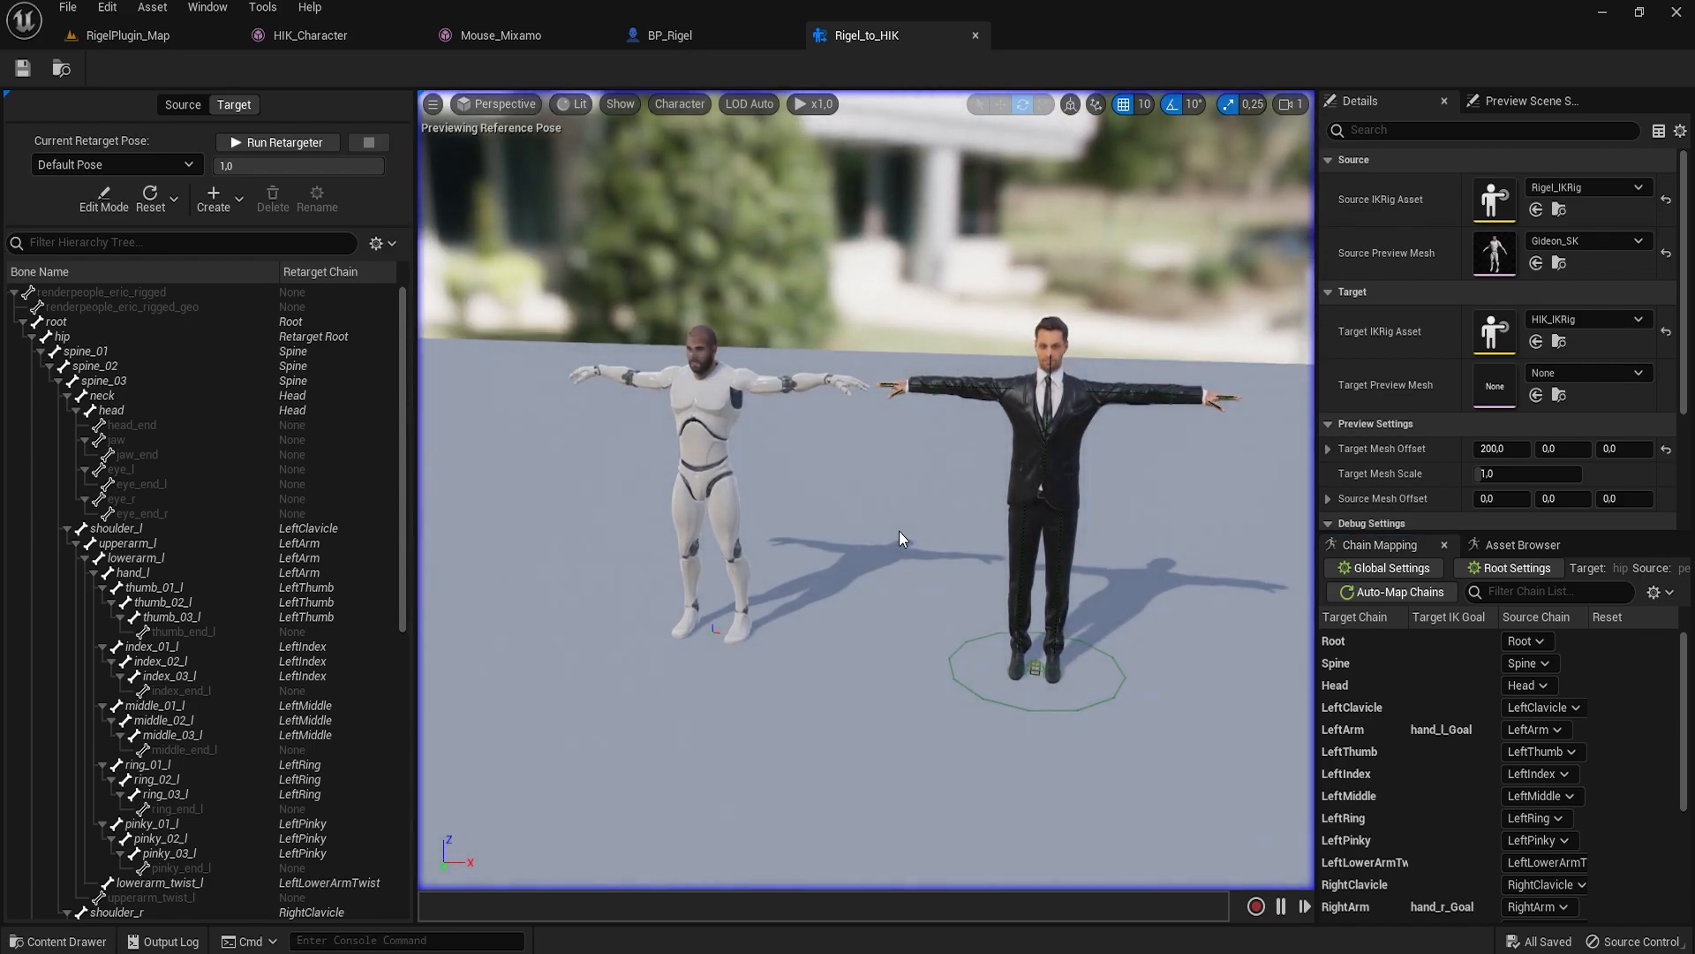
pyautogui.keyDown('alt'); pyautogui.moveTo(900, 531); pyautogui.dragTo(894, 542); pyautogui.keyUp('alt')
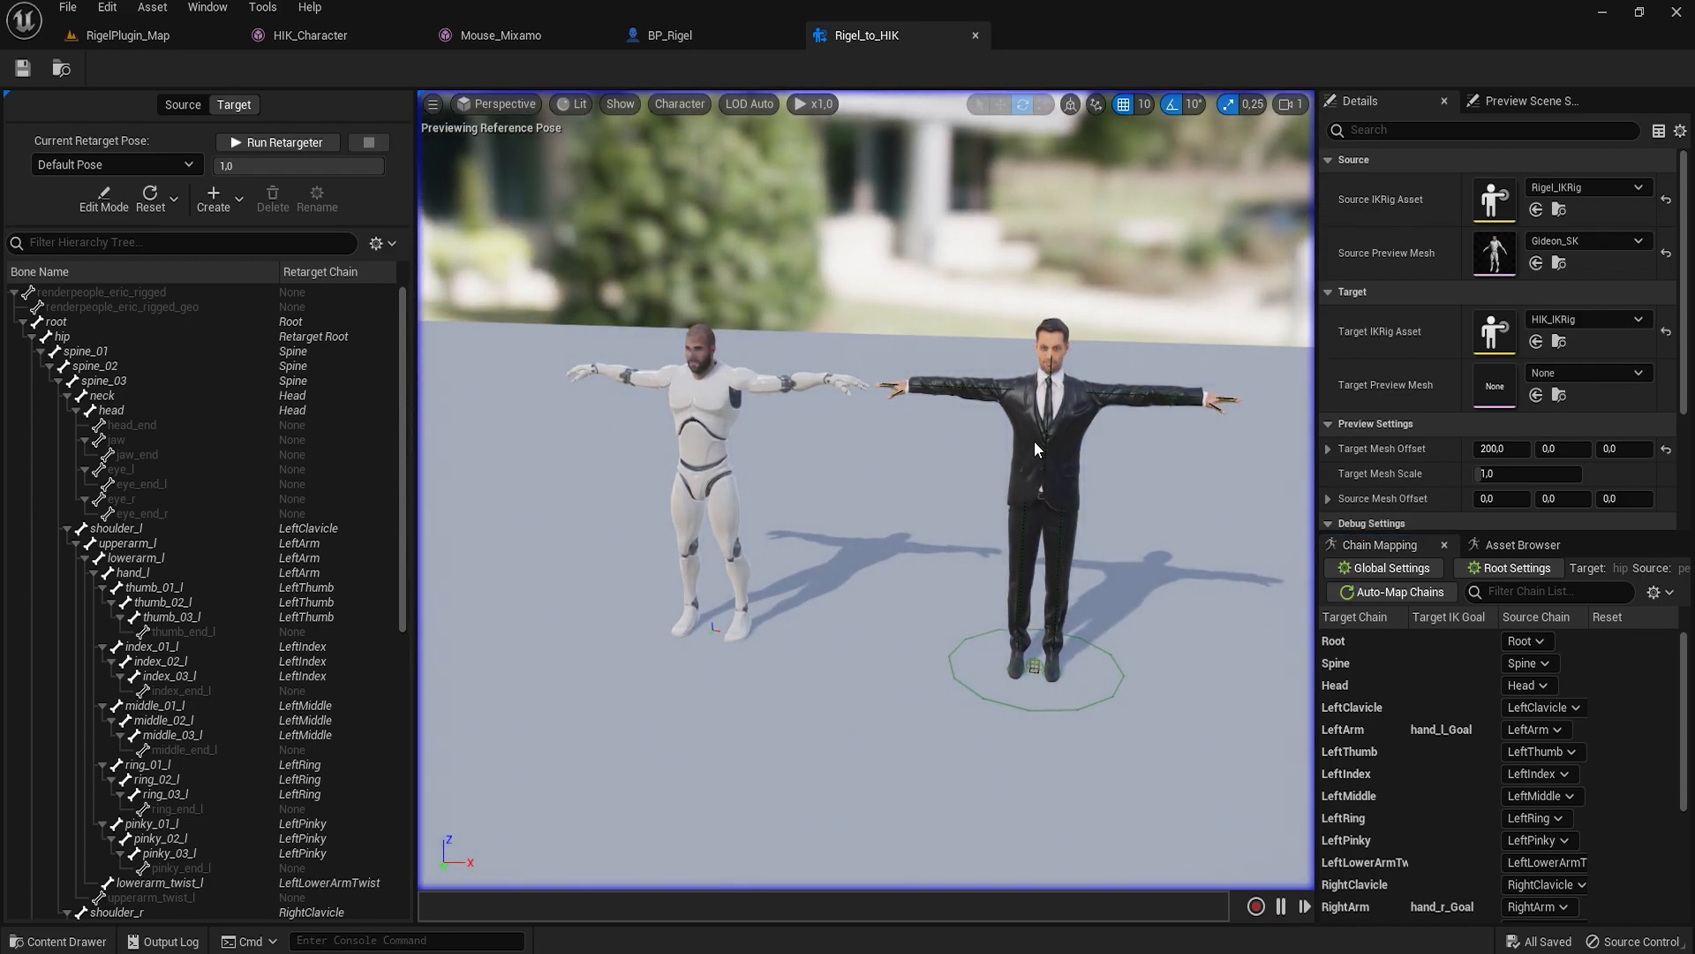
pyautogui.keyDown('alt'); pyautogui.moveTo(811, 328); pyautogui.dragTo(845, 385); pyautogui.keyUp('alt')
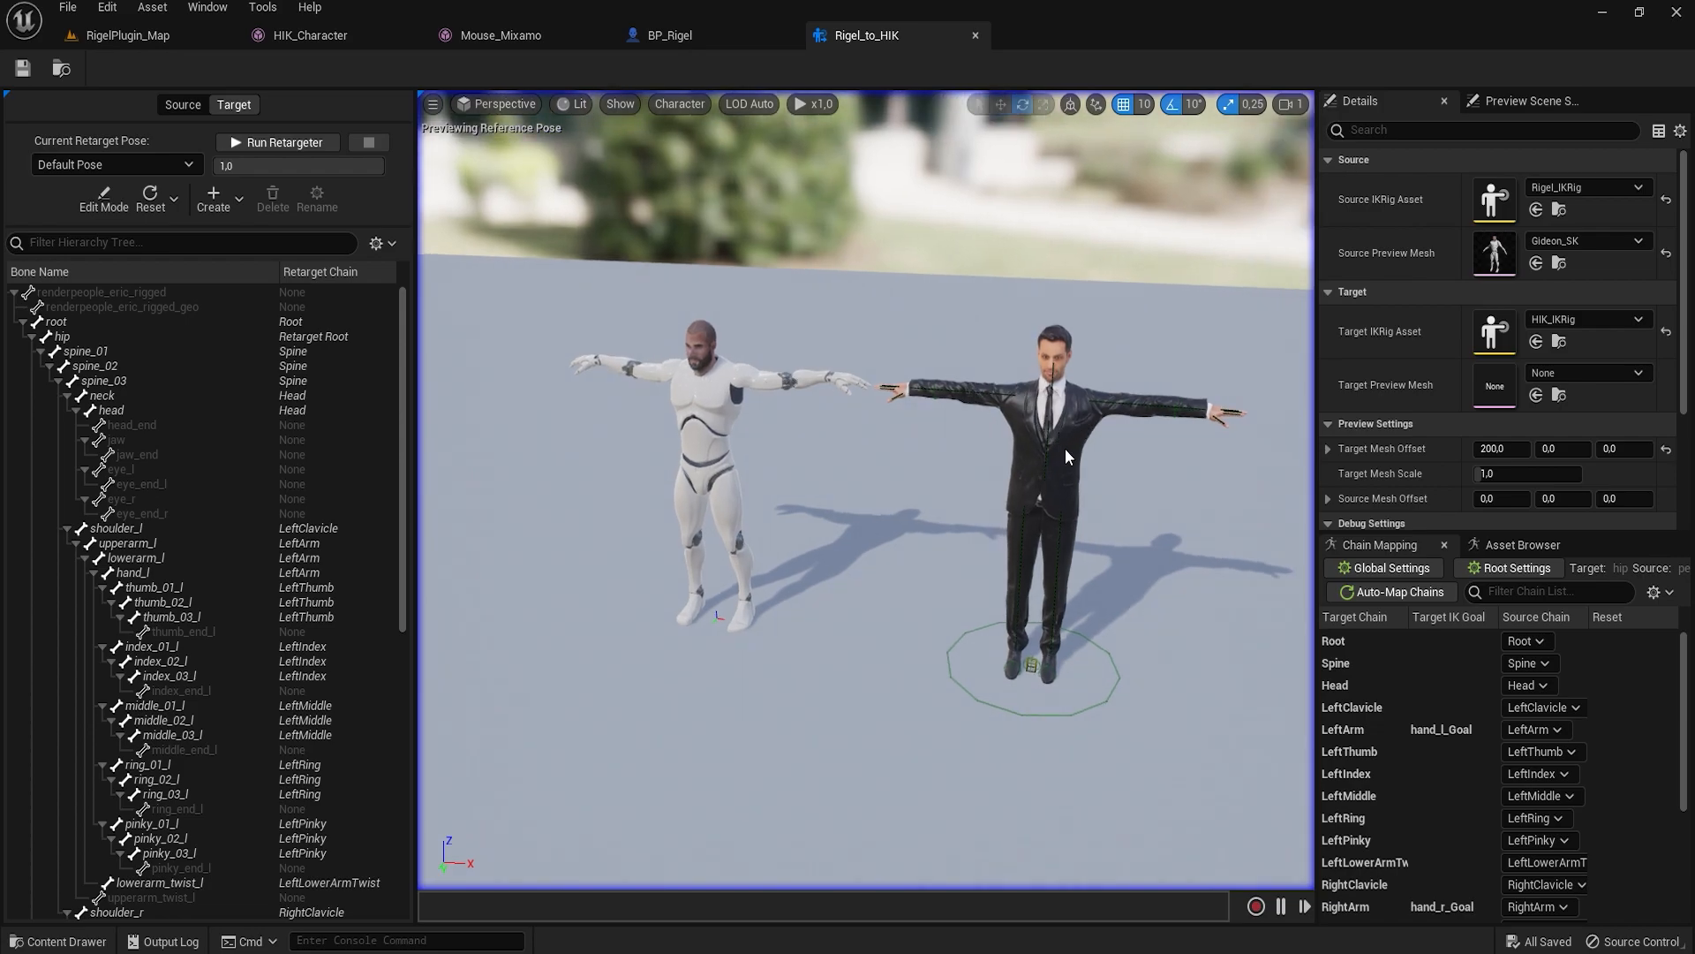
pyautogui.keyDown('alt'); pyautogui.moveTo(1065, 456); pyautogui.dragTo(1059, 415); pyautogui.keyUp('alt')
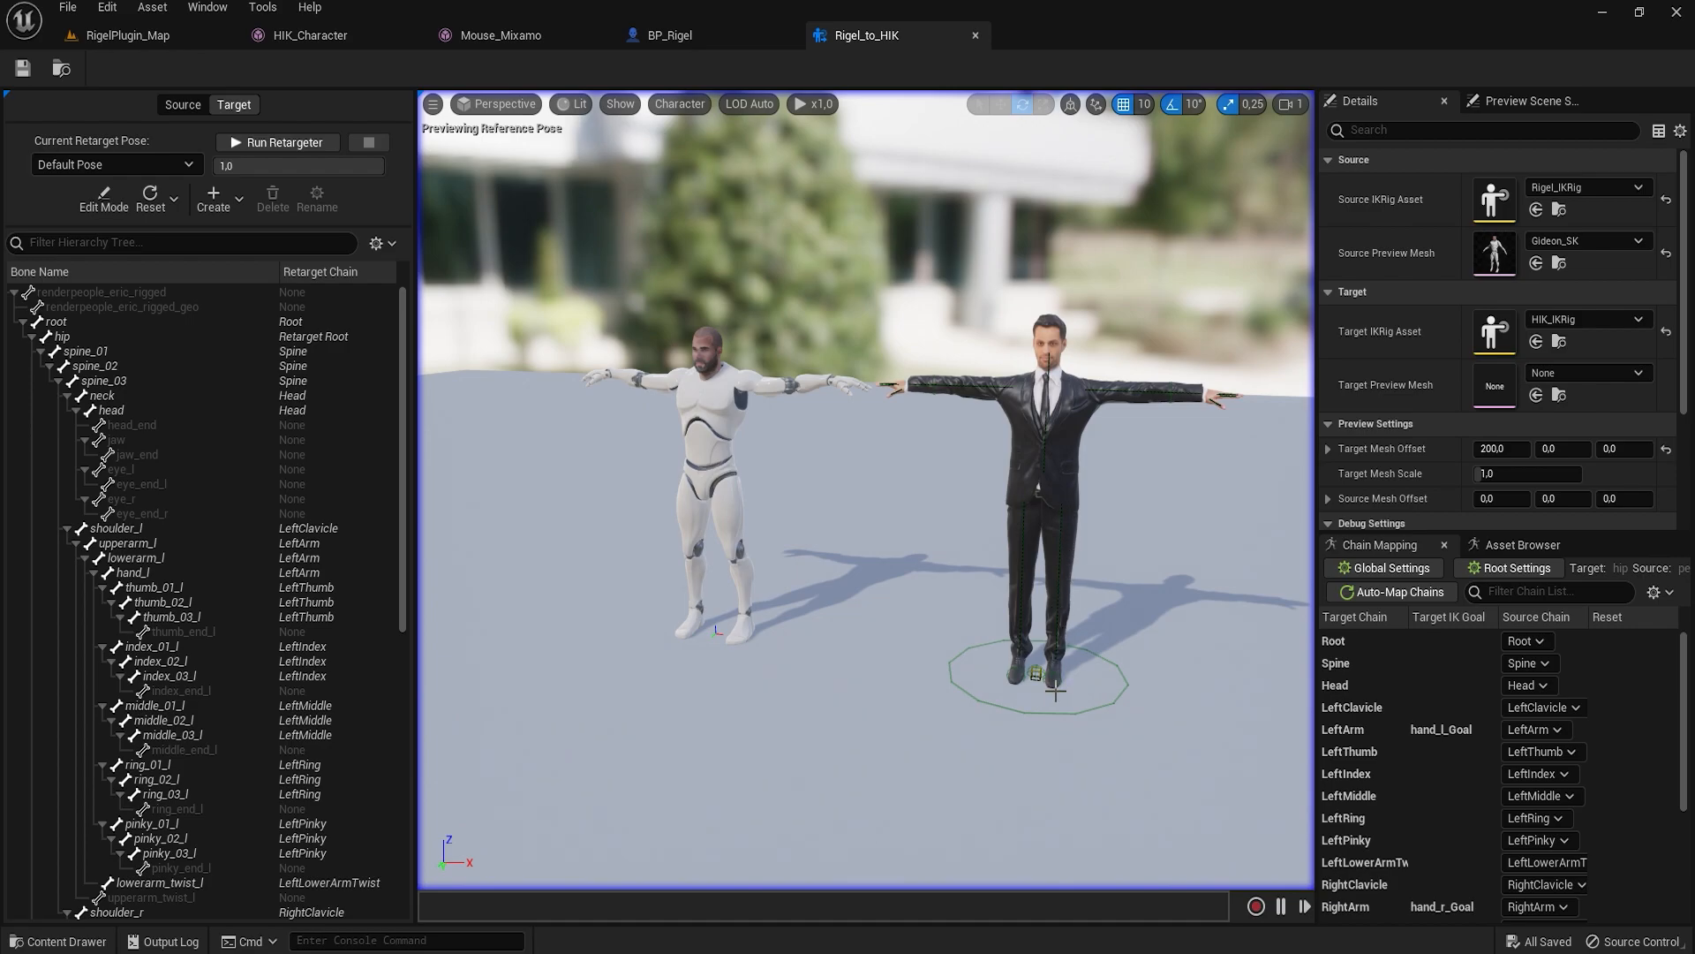
pyautogui.keyDown('alt'); pyautogui.moveTo(964, 712); pyautogui.dragTo(1155, 664); pyautogui.keyUp('alt')
# Preview the BP_RigelPlugin_Scene_1_0002 animation in the Rigel_to_HIK retargeter and scrub through its timeline.
pyautogui.click(1508, 545)
pyautogui.doubleClick(1427, 655)
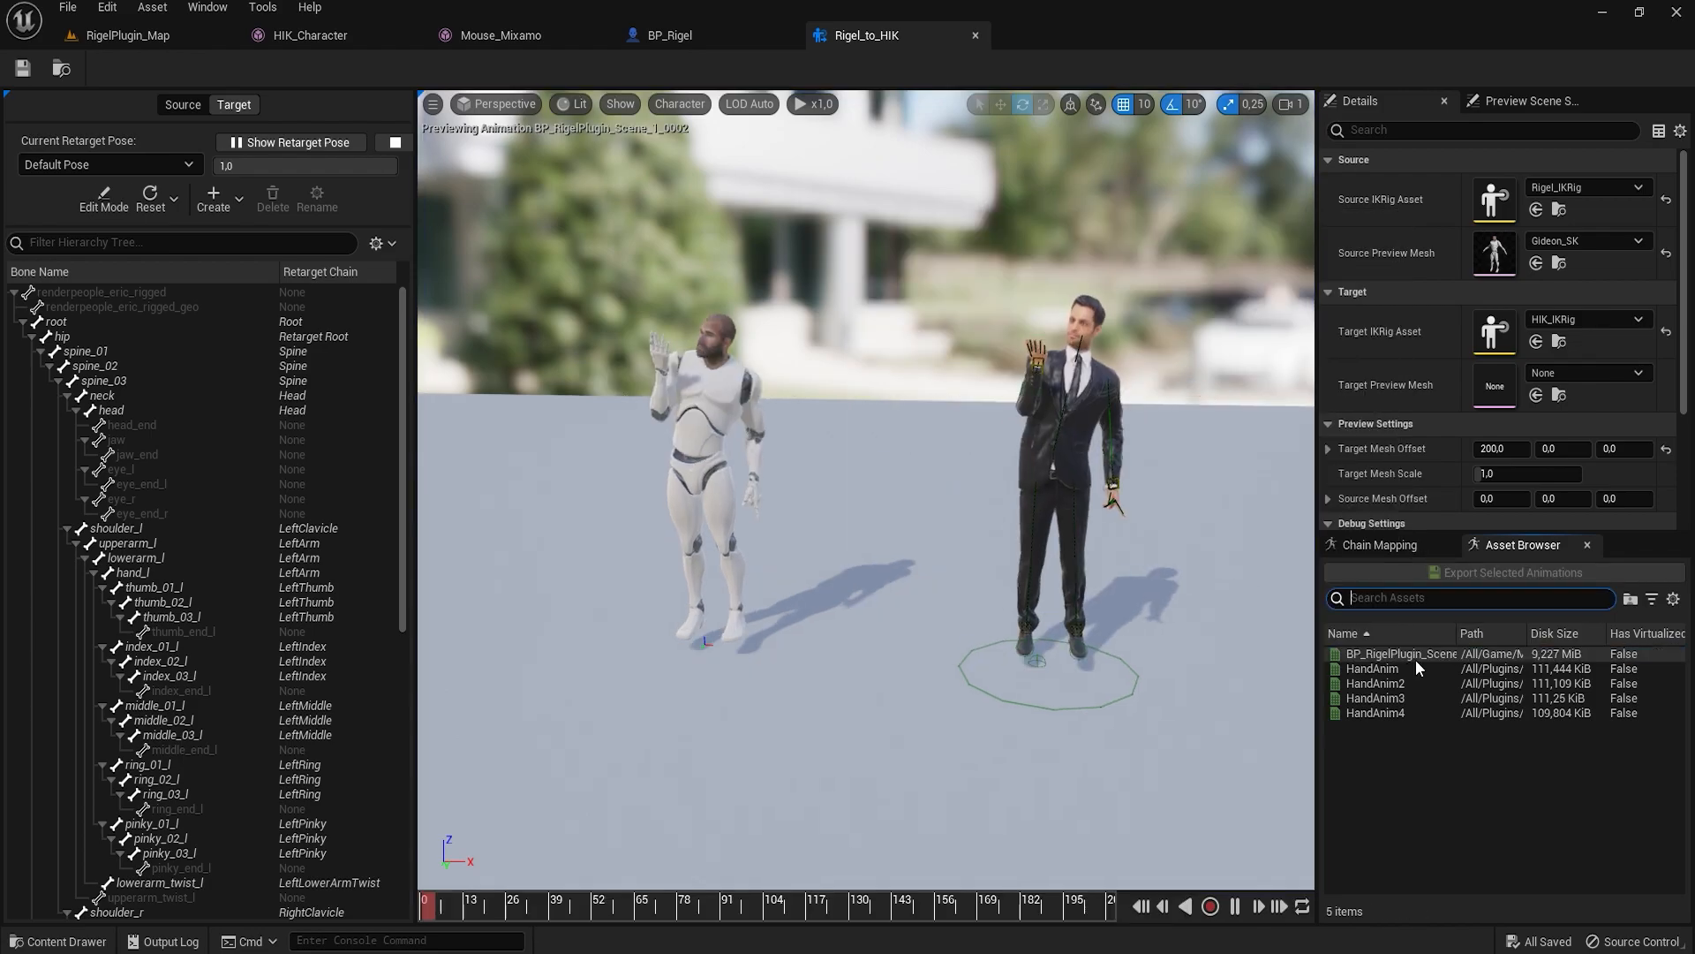
pyautogui.scroll(2, 1014, 396)
pyautogui.moveTo(1013, 397); pyautogui.dragTo(1138, 336, button='right')
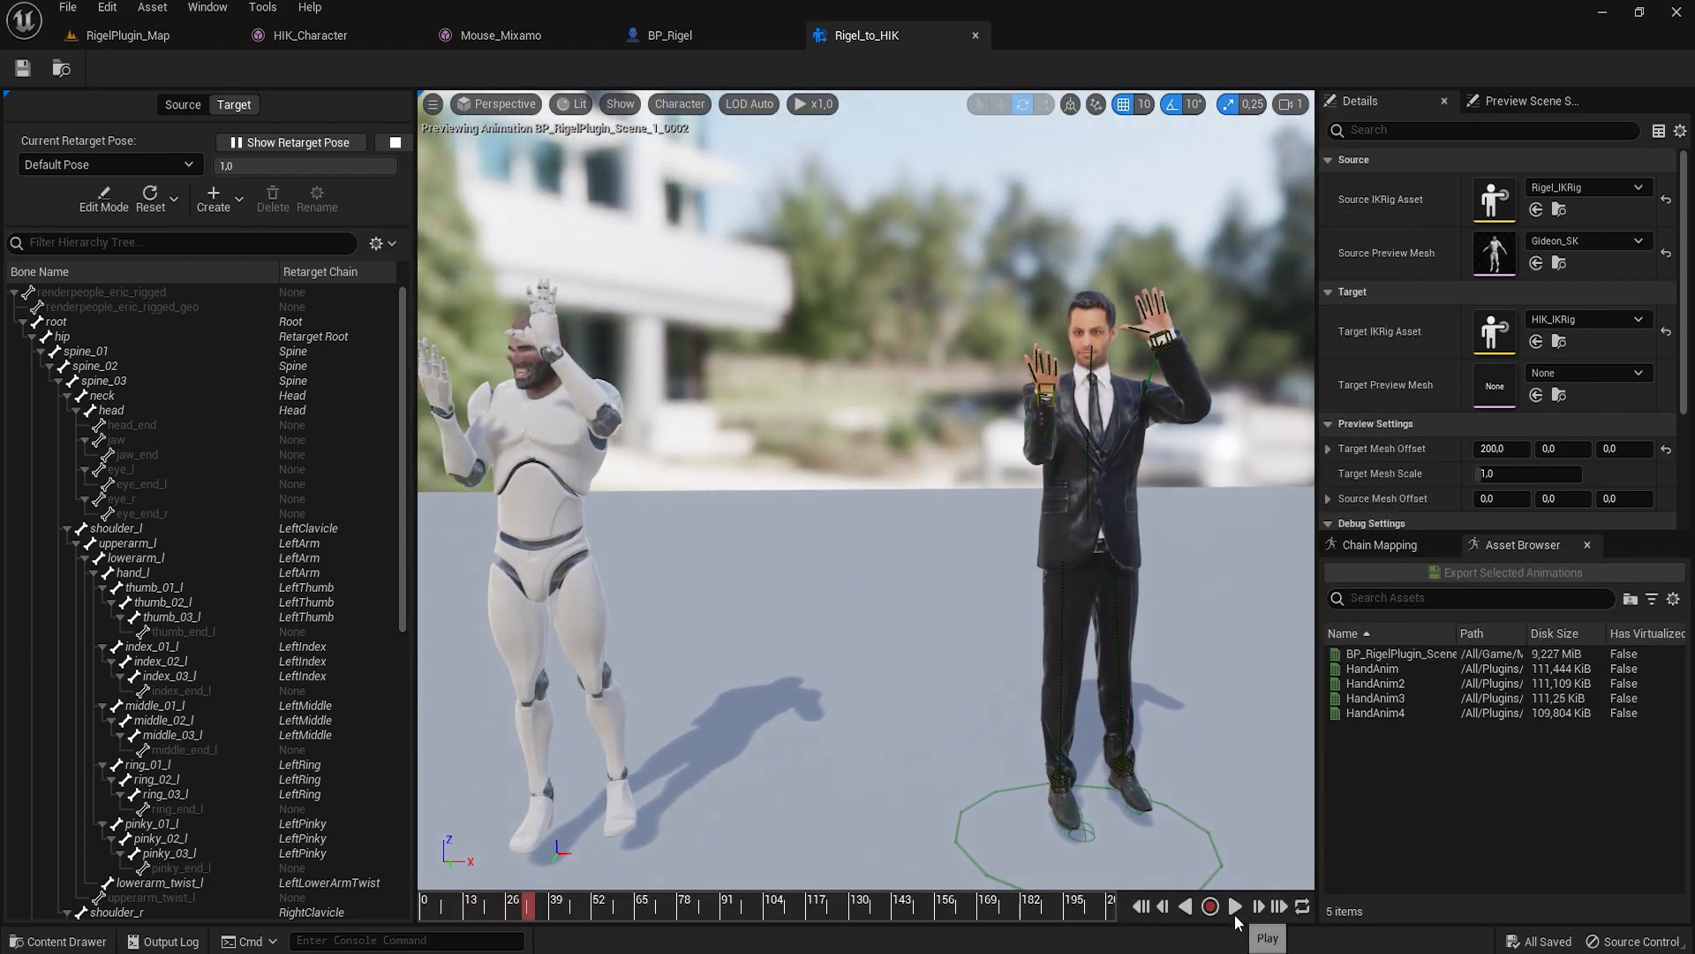
pyautogui.click(1233, 909)
pyautogui.moveTo(606, 906); pyautogui.dragTo(870, 881)
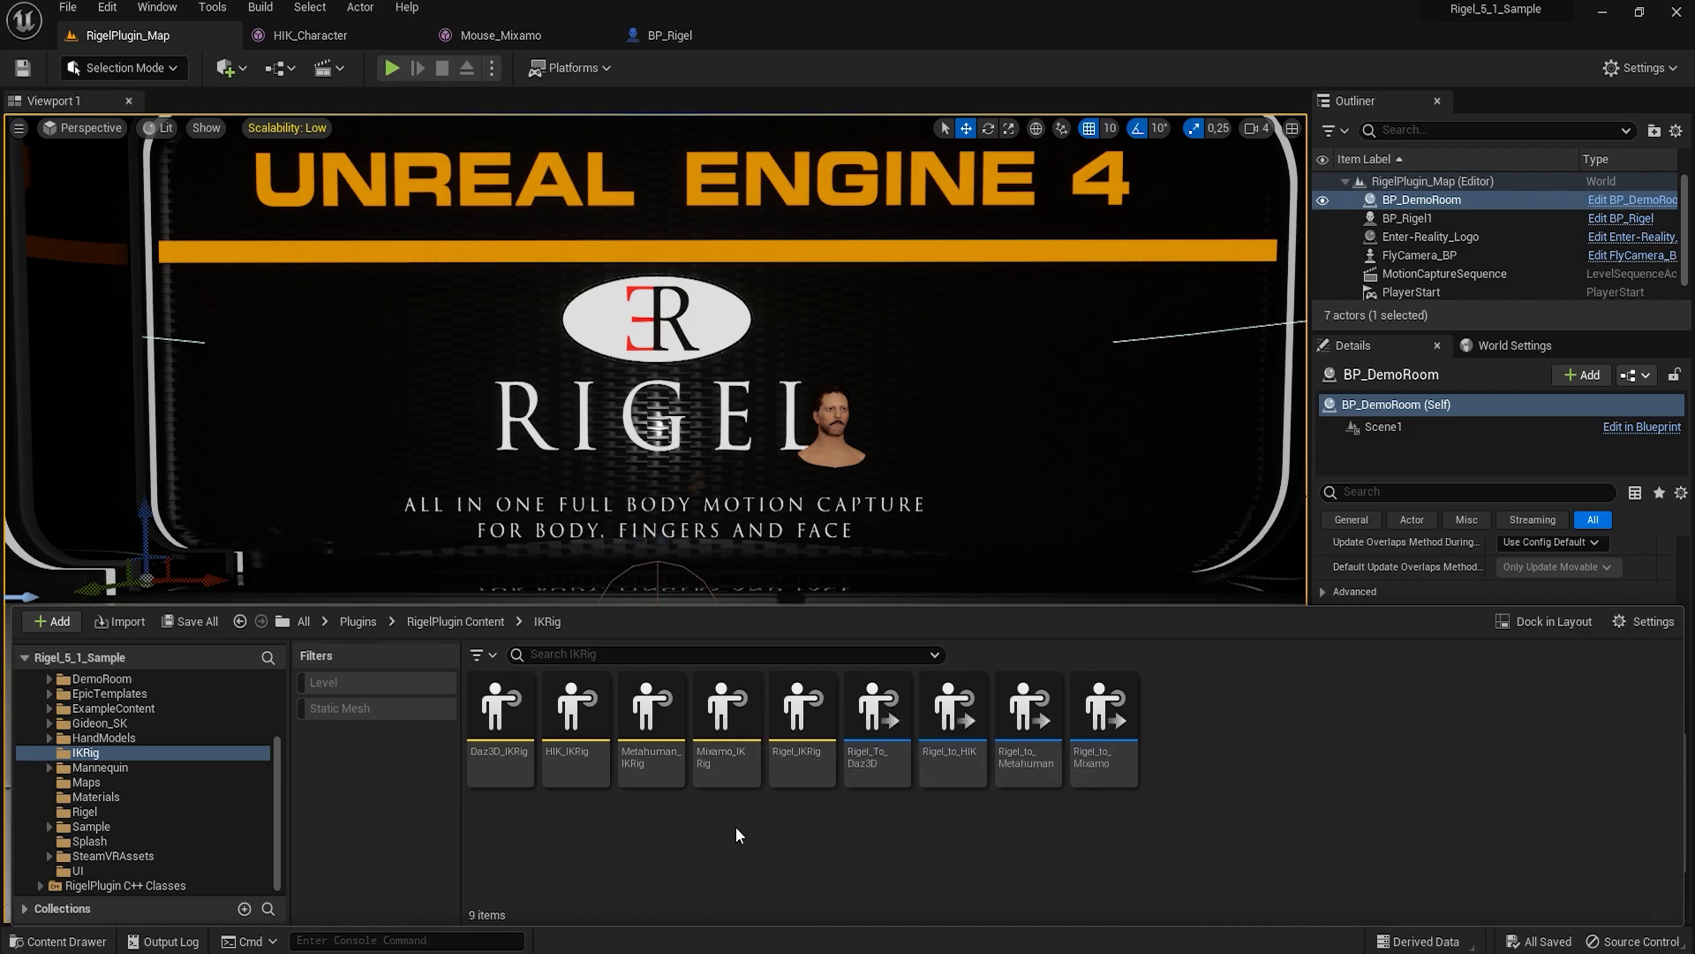
# Open Mixamo_IKRig from the IKRig folder, review its bones and retarget chains, and close it.
pyautogui.click(723, 718)
pyautogui.doubleClick(722, 717)
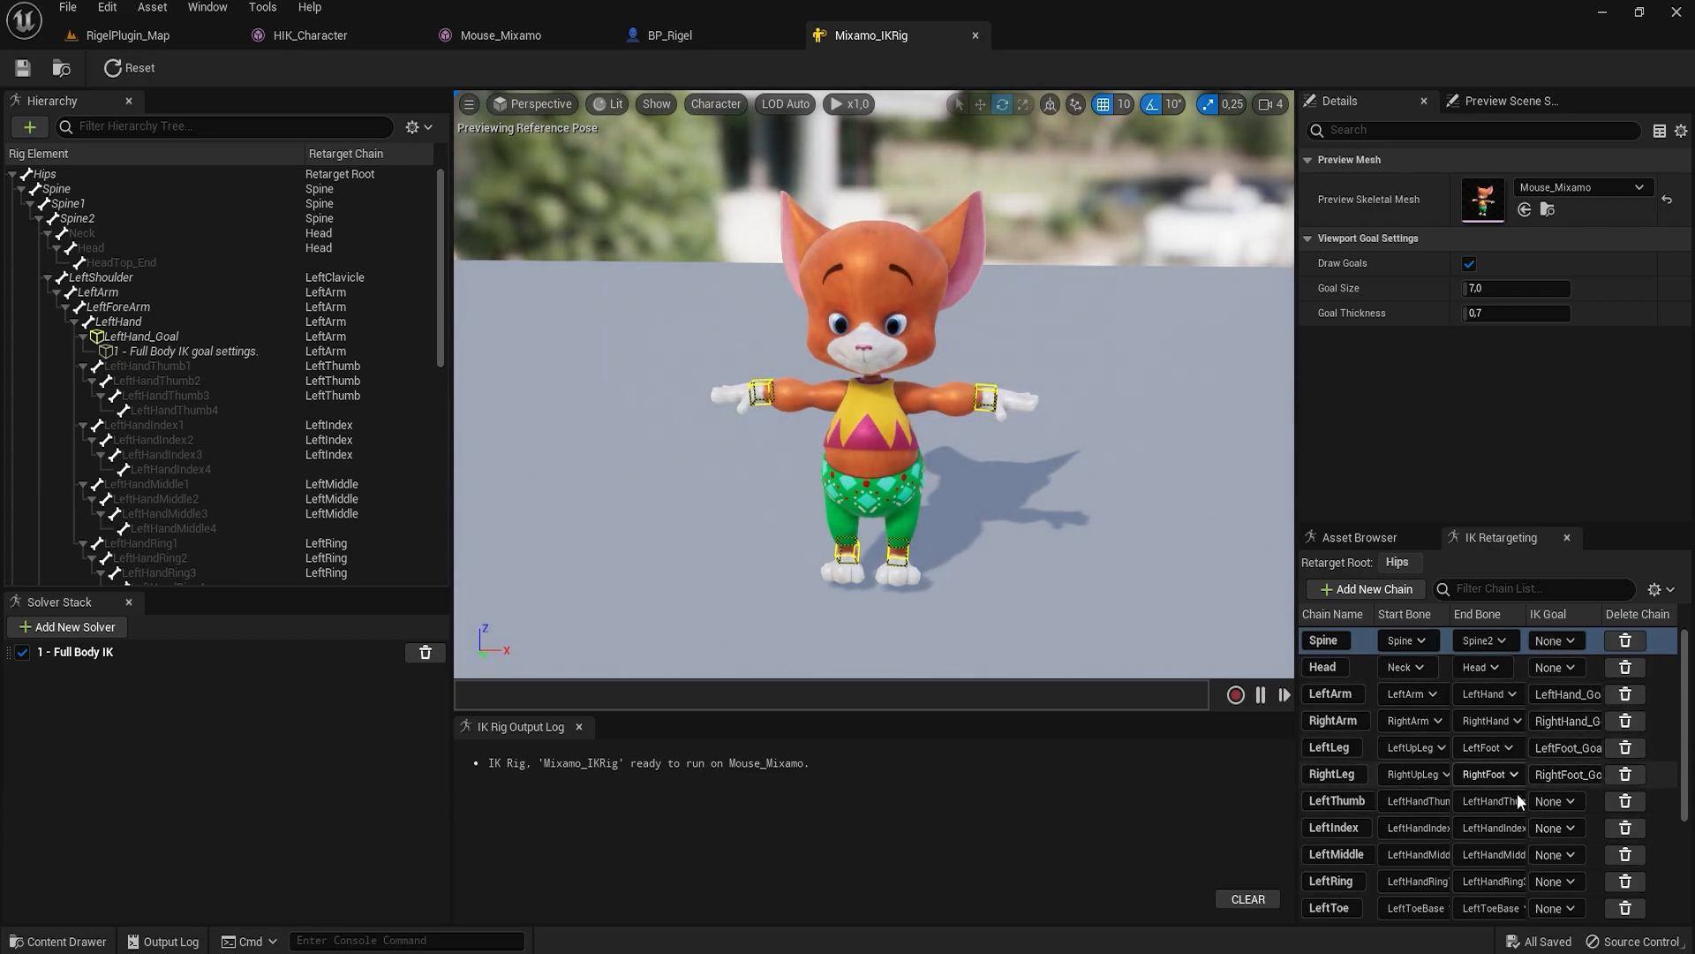
pyautogui.click(975, 35)
pyautogui.click(128, 36)
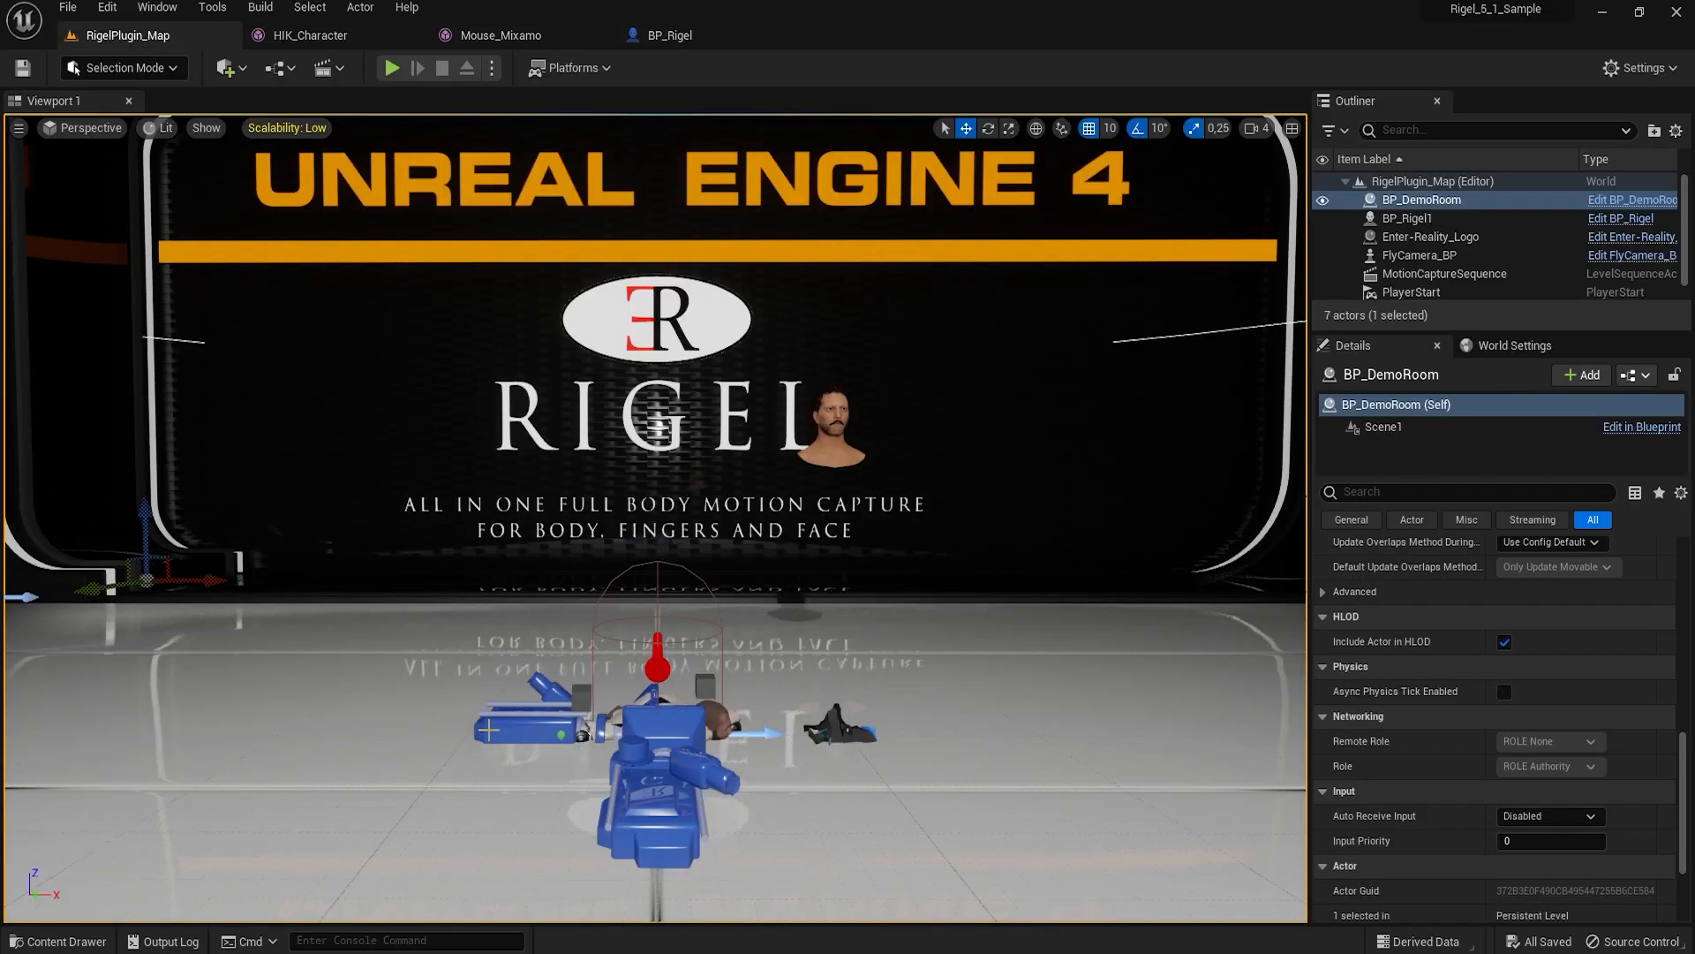
# Open the Rigel_to_Mixamo retargeter, review its chain mapping, and preview the BP_RigelPlugin_Scene animation on the mouse character.
pyautogui.click(58, 942)
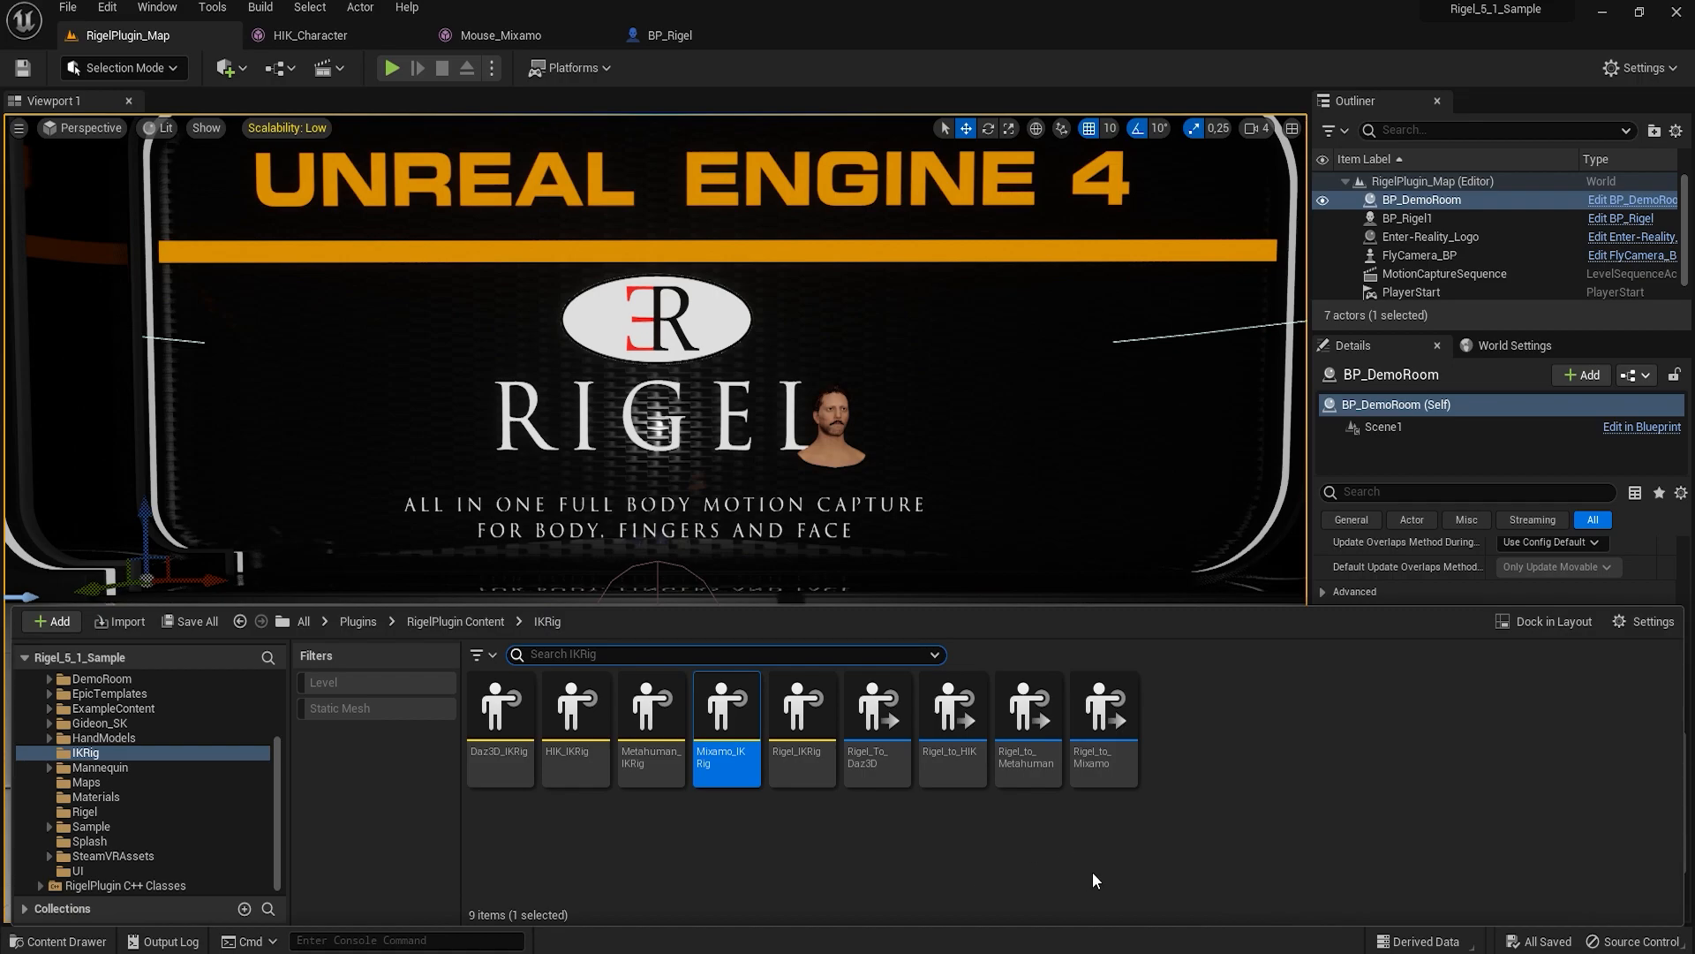
pyautogui.doubleClick(1115, 717)
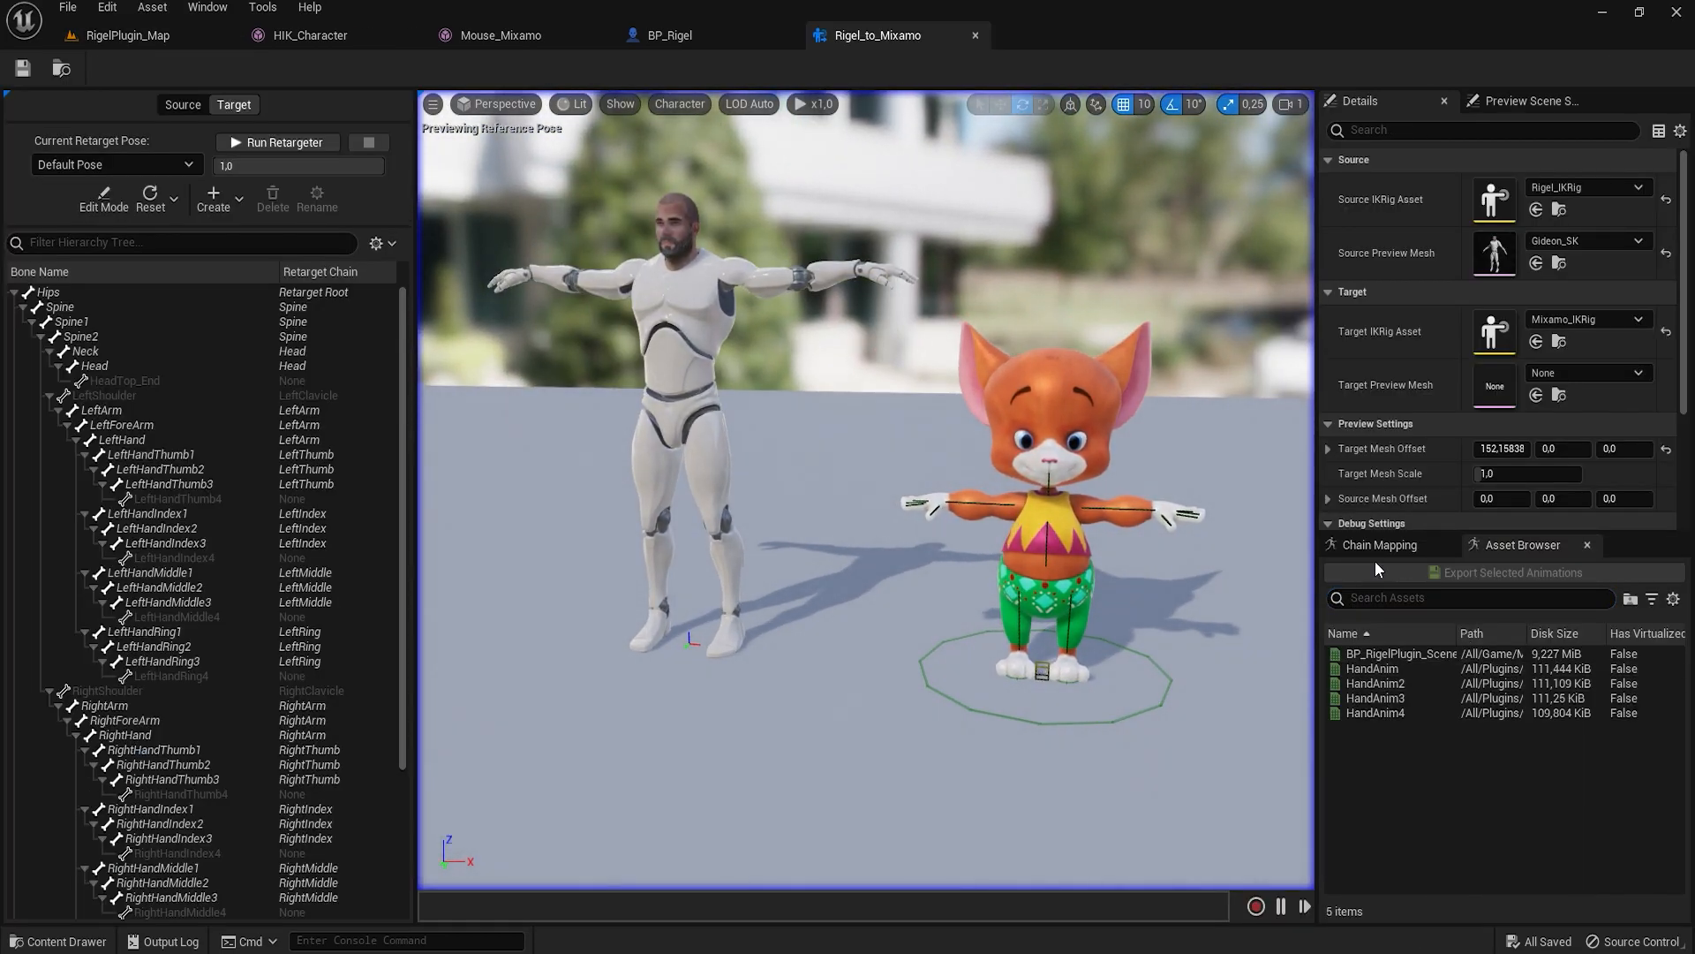
pyautogui.click(1380, 553)
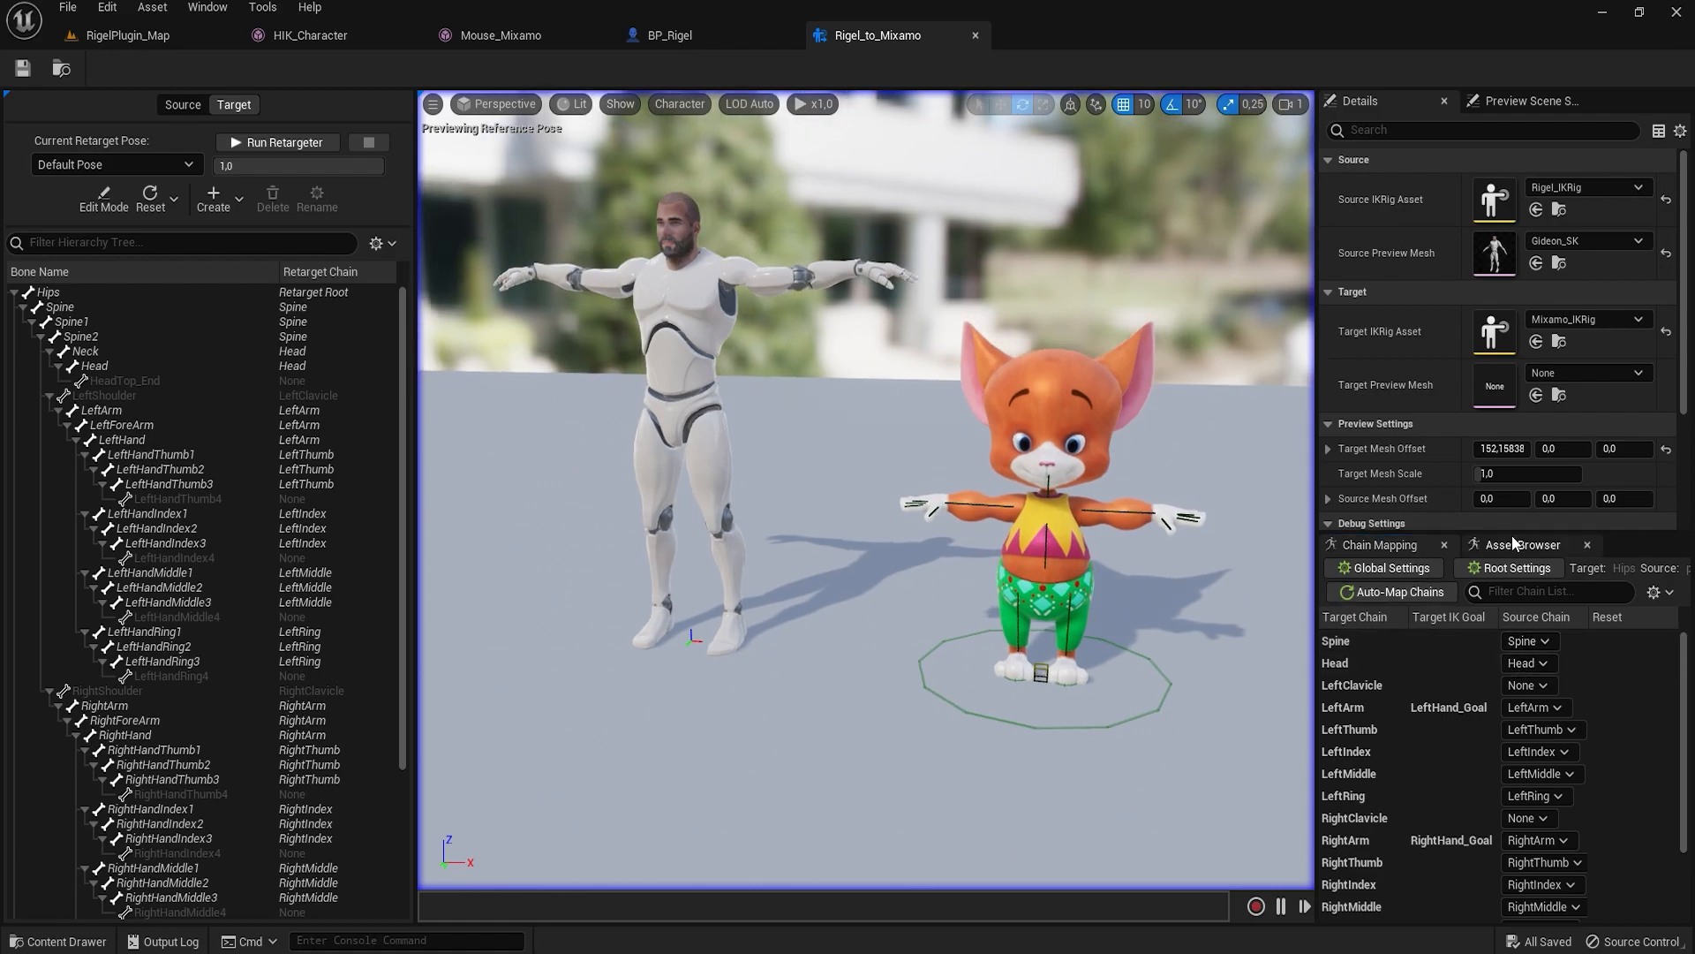
pyautogui.click(1512, 541)
pyautogui.doubleClick(1395, 653)
pyautogui.moveTo(1137, 639)
pyautogui.keyDown('alt'); pyautogui.mouseDown()
pyautogui.moveTo(1223, 610)
pyautogui.moveTo(1137, 640)
pyautogui.mouseUp(); pyautogui.keyUp('alt')
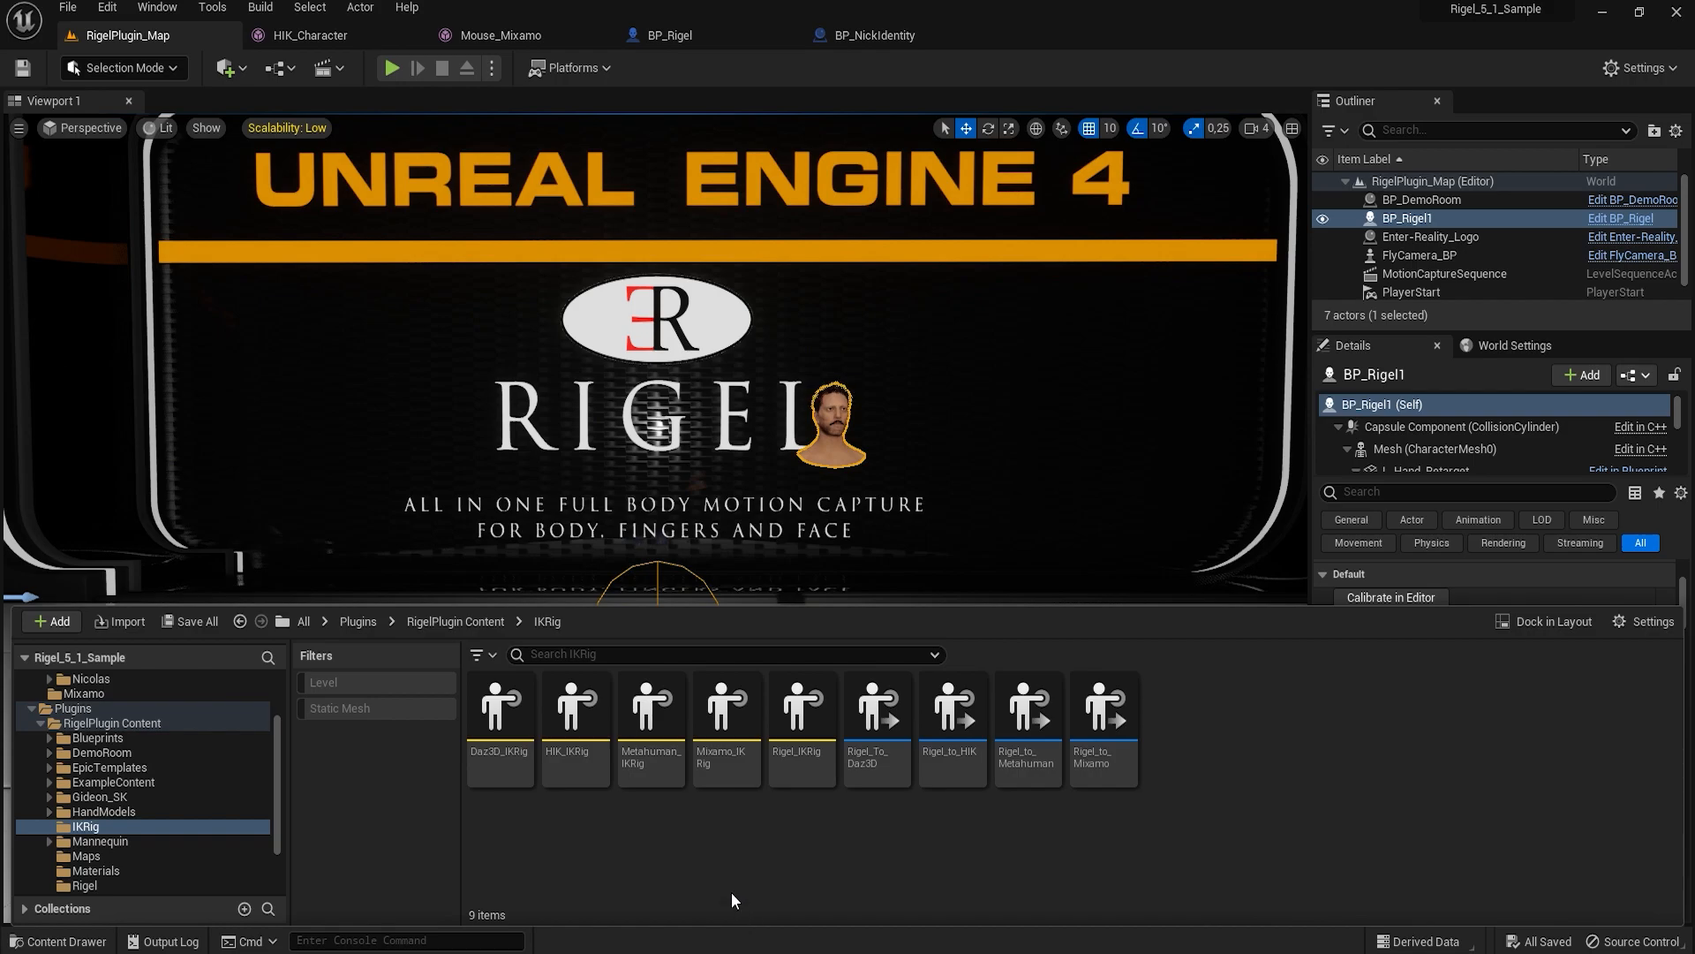
# Open Metahuman_IKRig and compare its preview mesh with the skeletal mesh of the Body component in BP_NickIdentity.
pyautogui.doubleClick(651, 715)
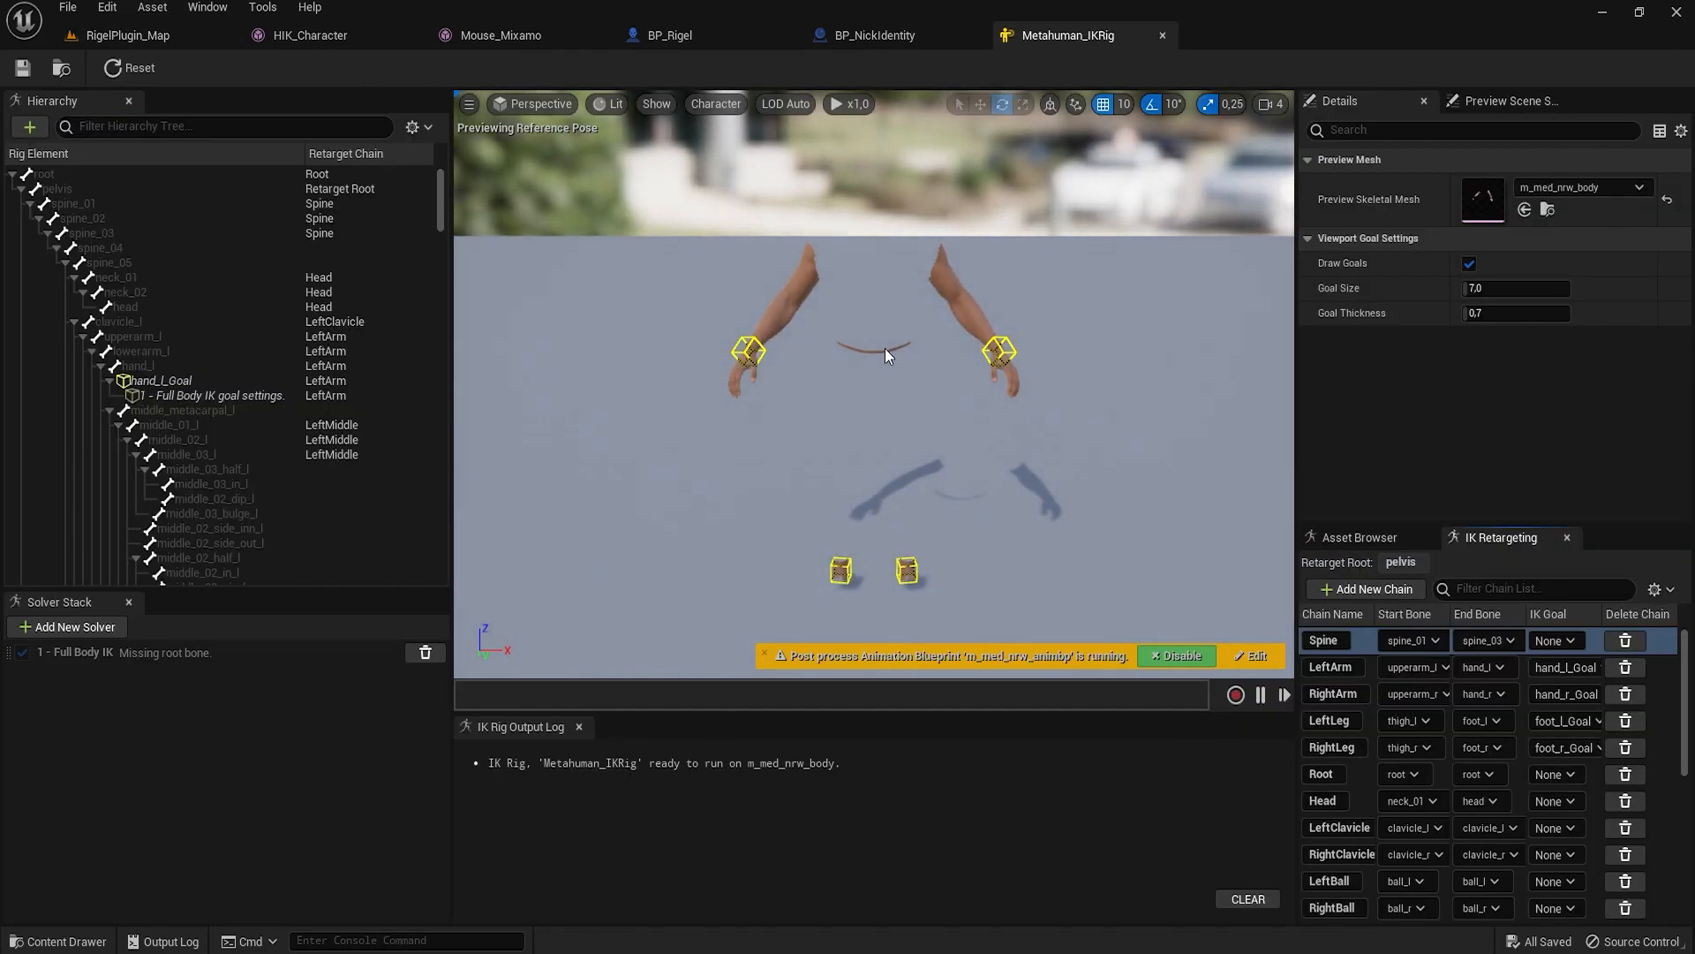
pyautogui.click(893, 33)
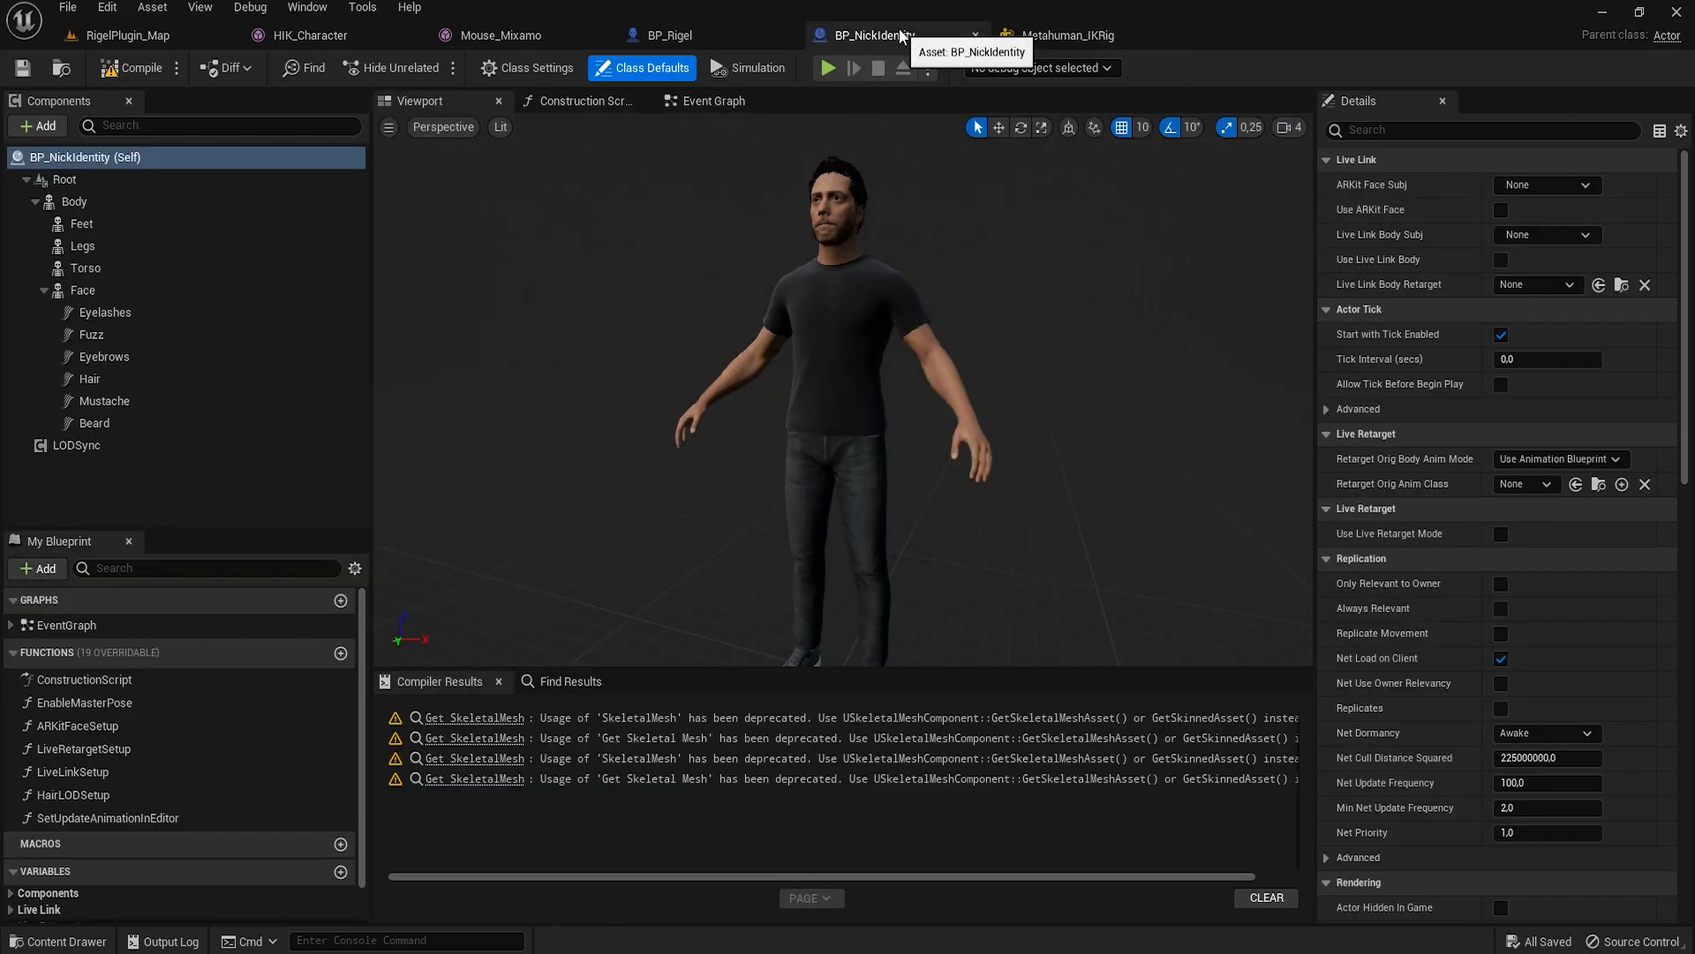
pyautogui.click(93, 199)
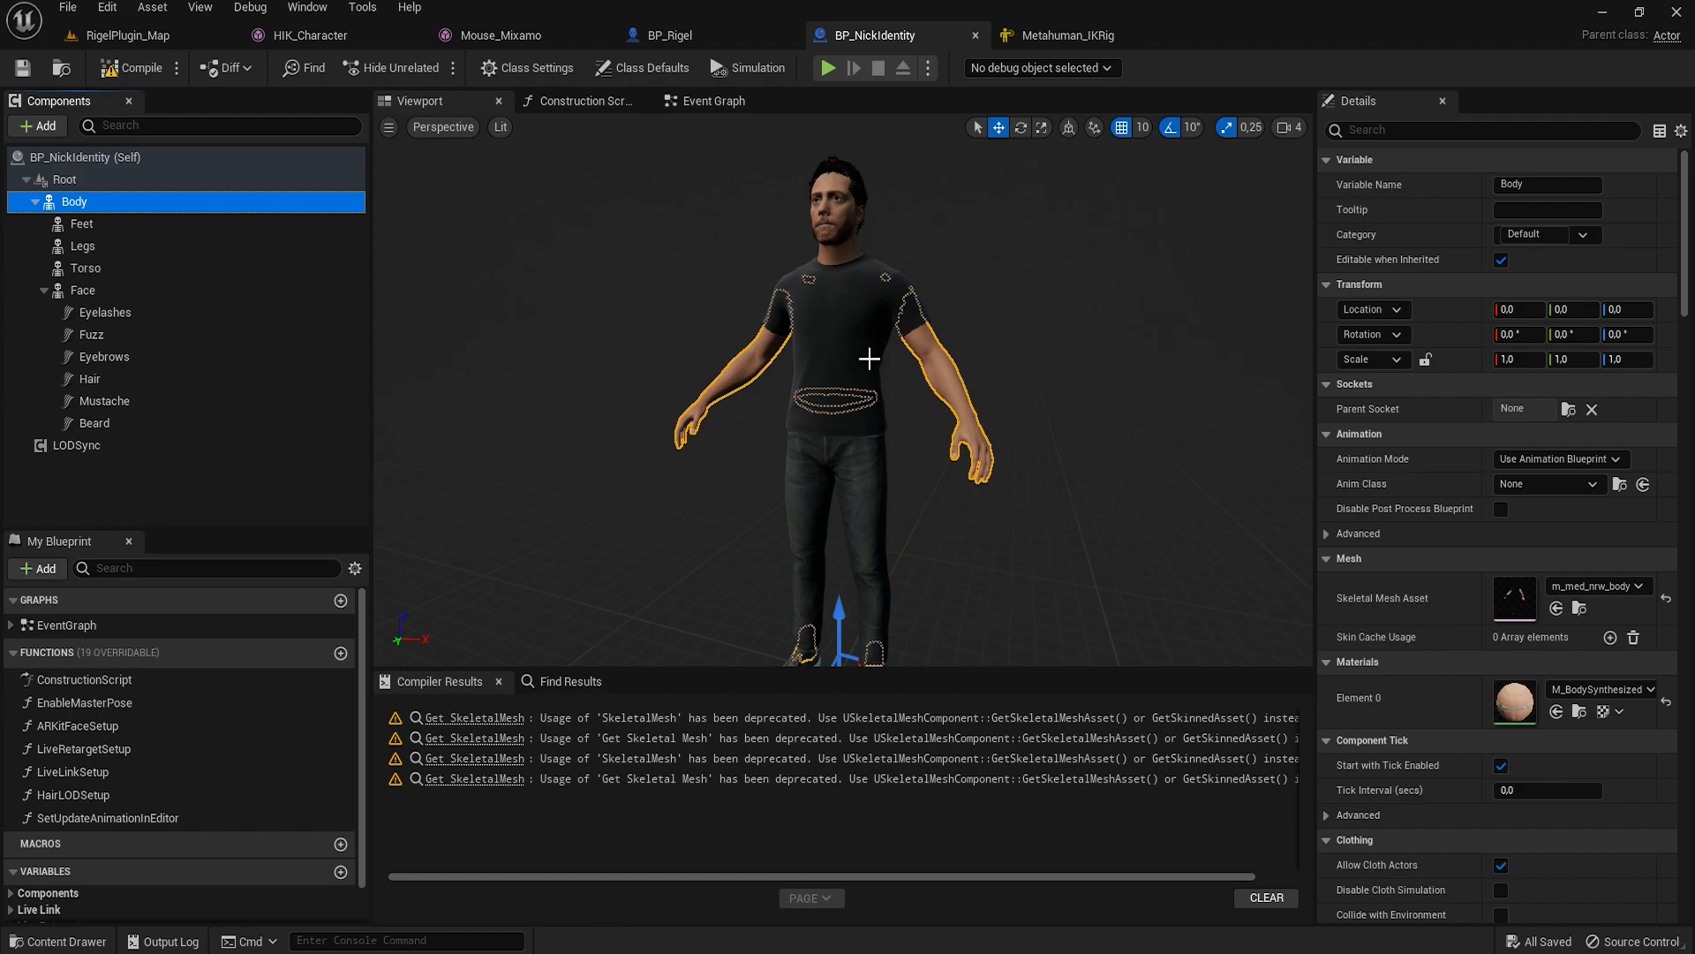
pyautogui.scroll(2, 1017, 558)
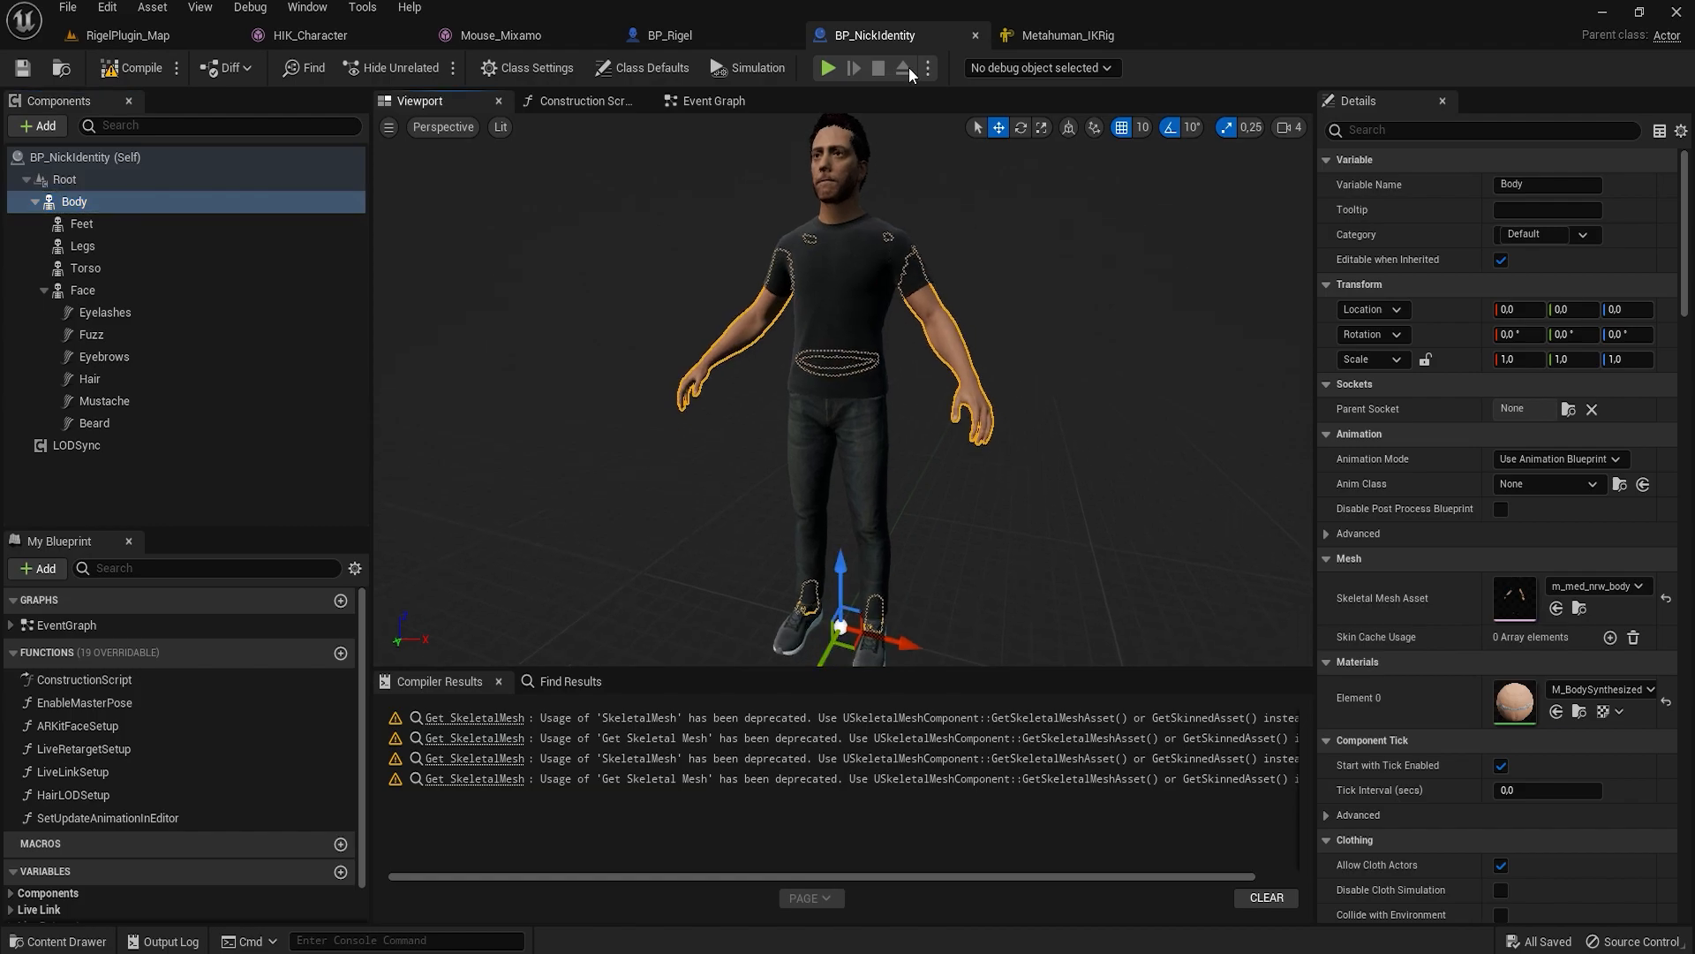
pyautogui.click(1060, 35)
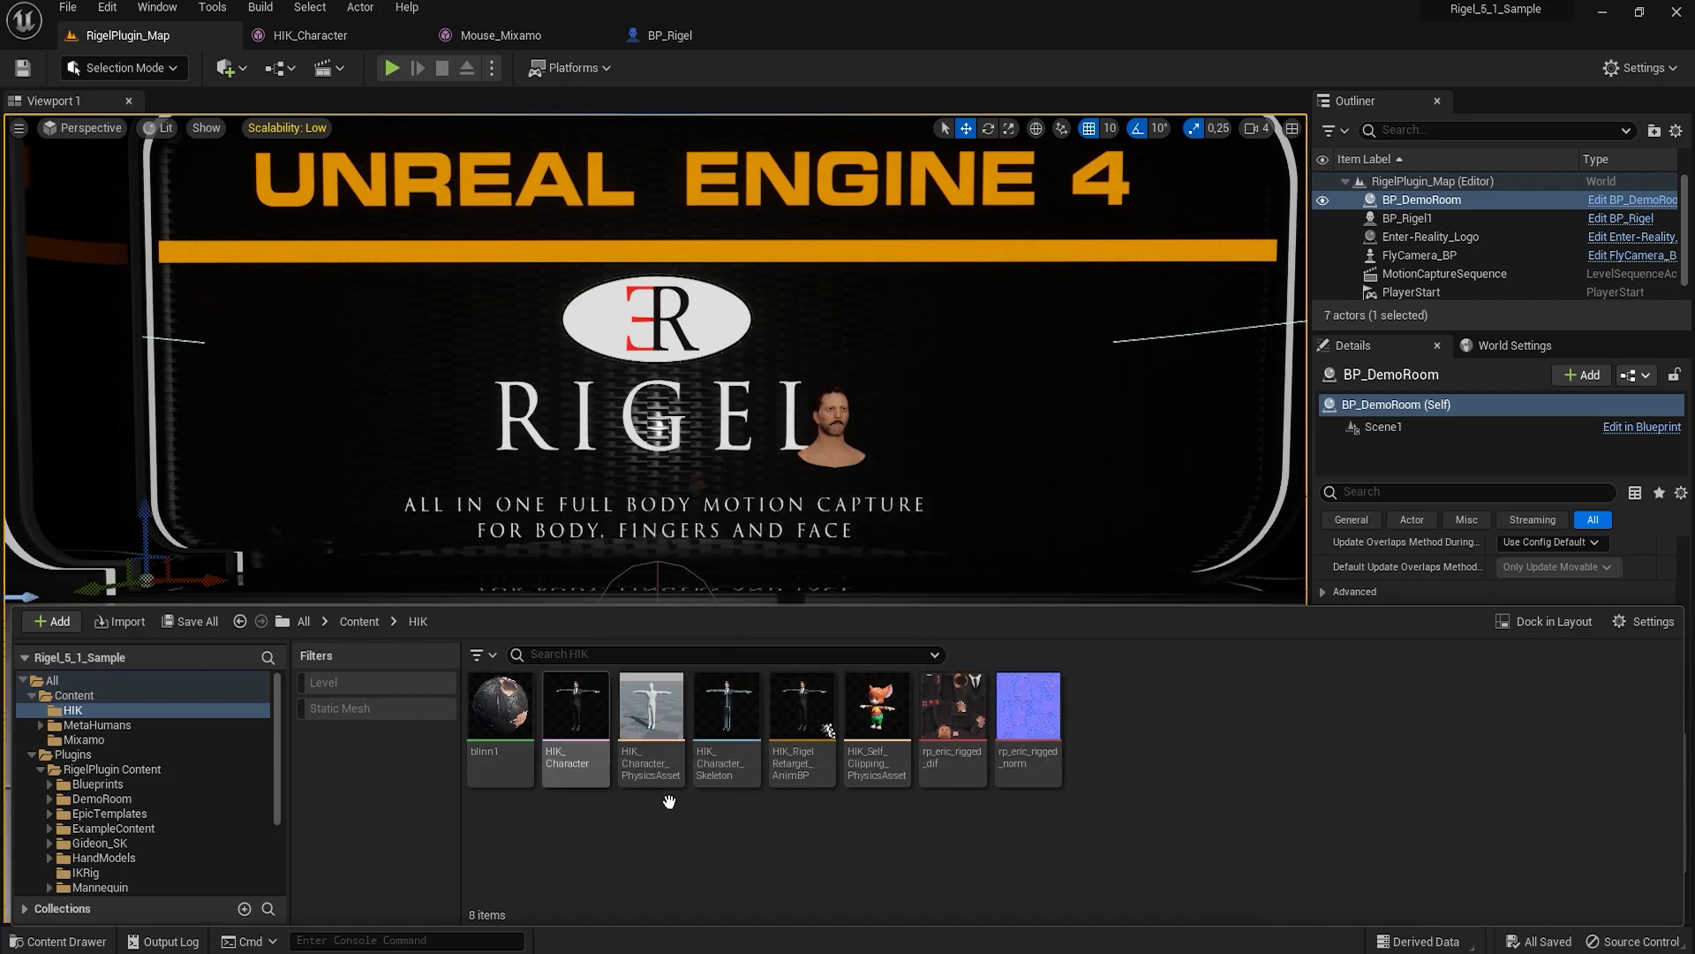
# Open the HIK_RigelRetarget_AnimBP animation blueprint from the HIK content folder.
pyautogui.doubleClick(804, 733)
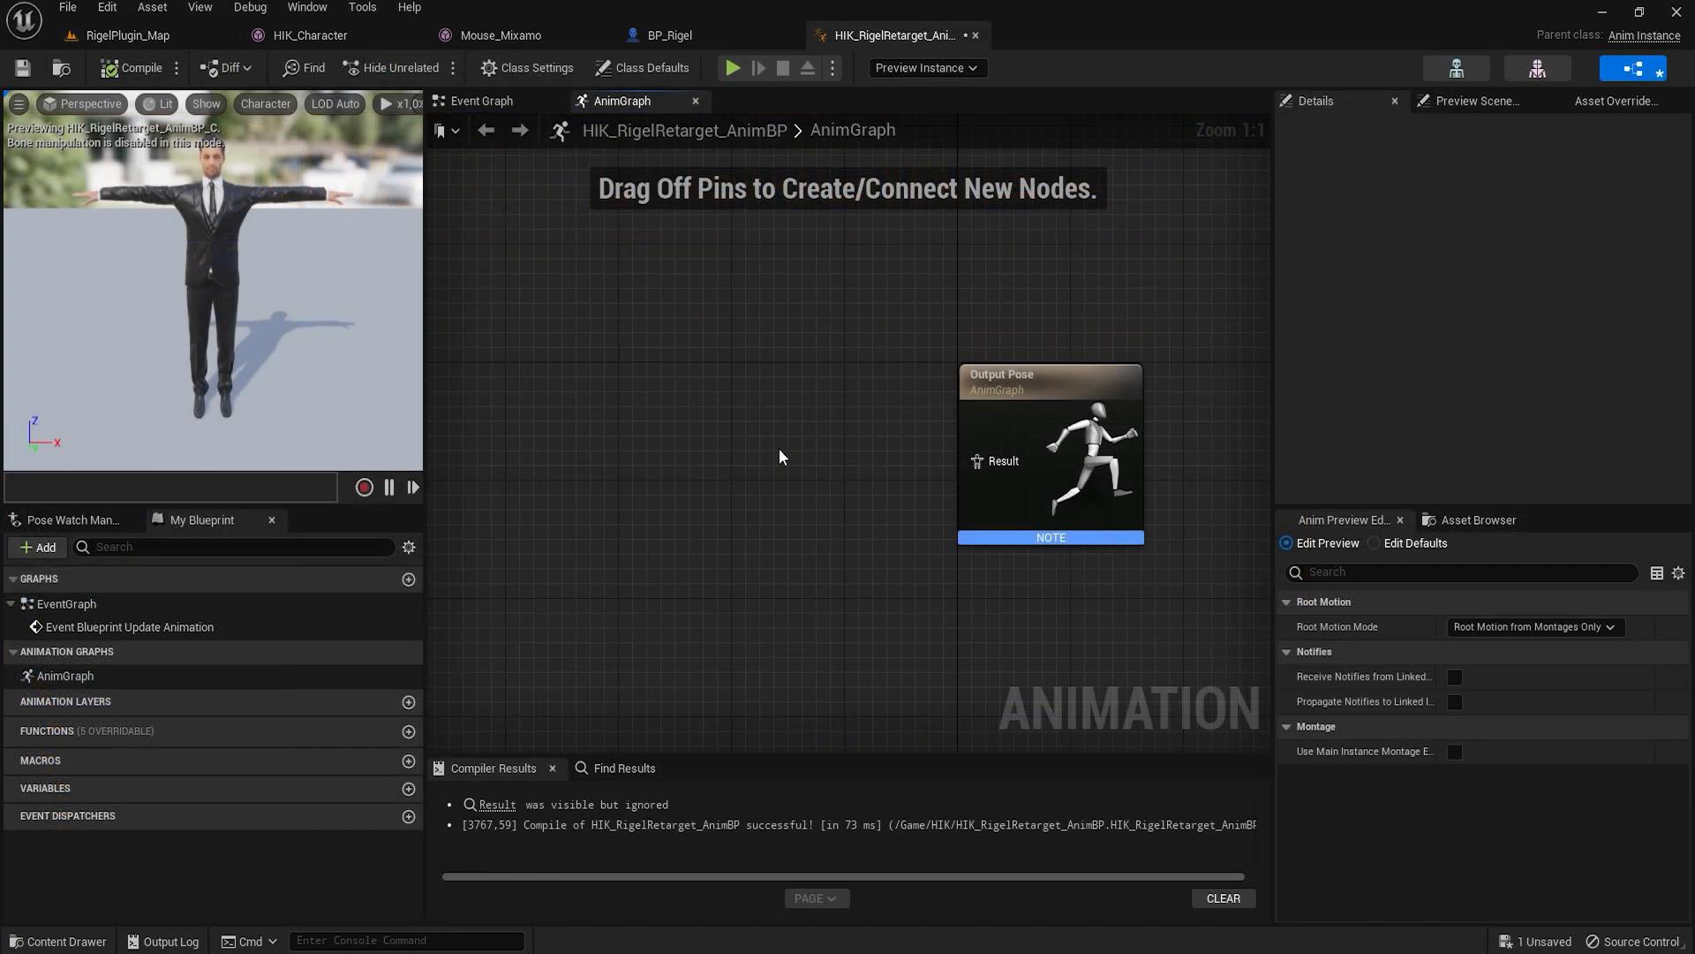
# Add a Retarget Pose From Mesh node to the AnimGraph and connect its pose output to the Output Pose result.
pyautogui.rightClick(592, 400)
pyautogui.write('reta')
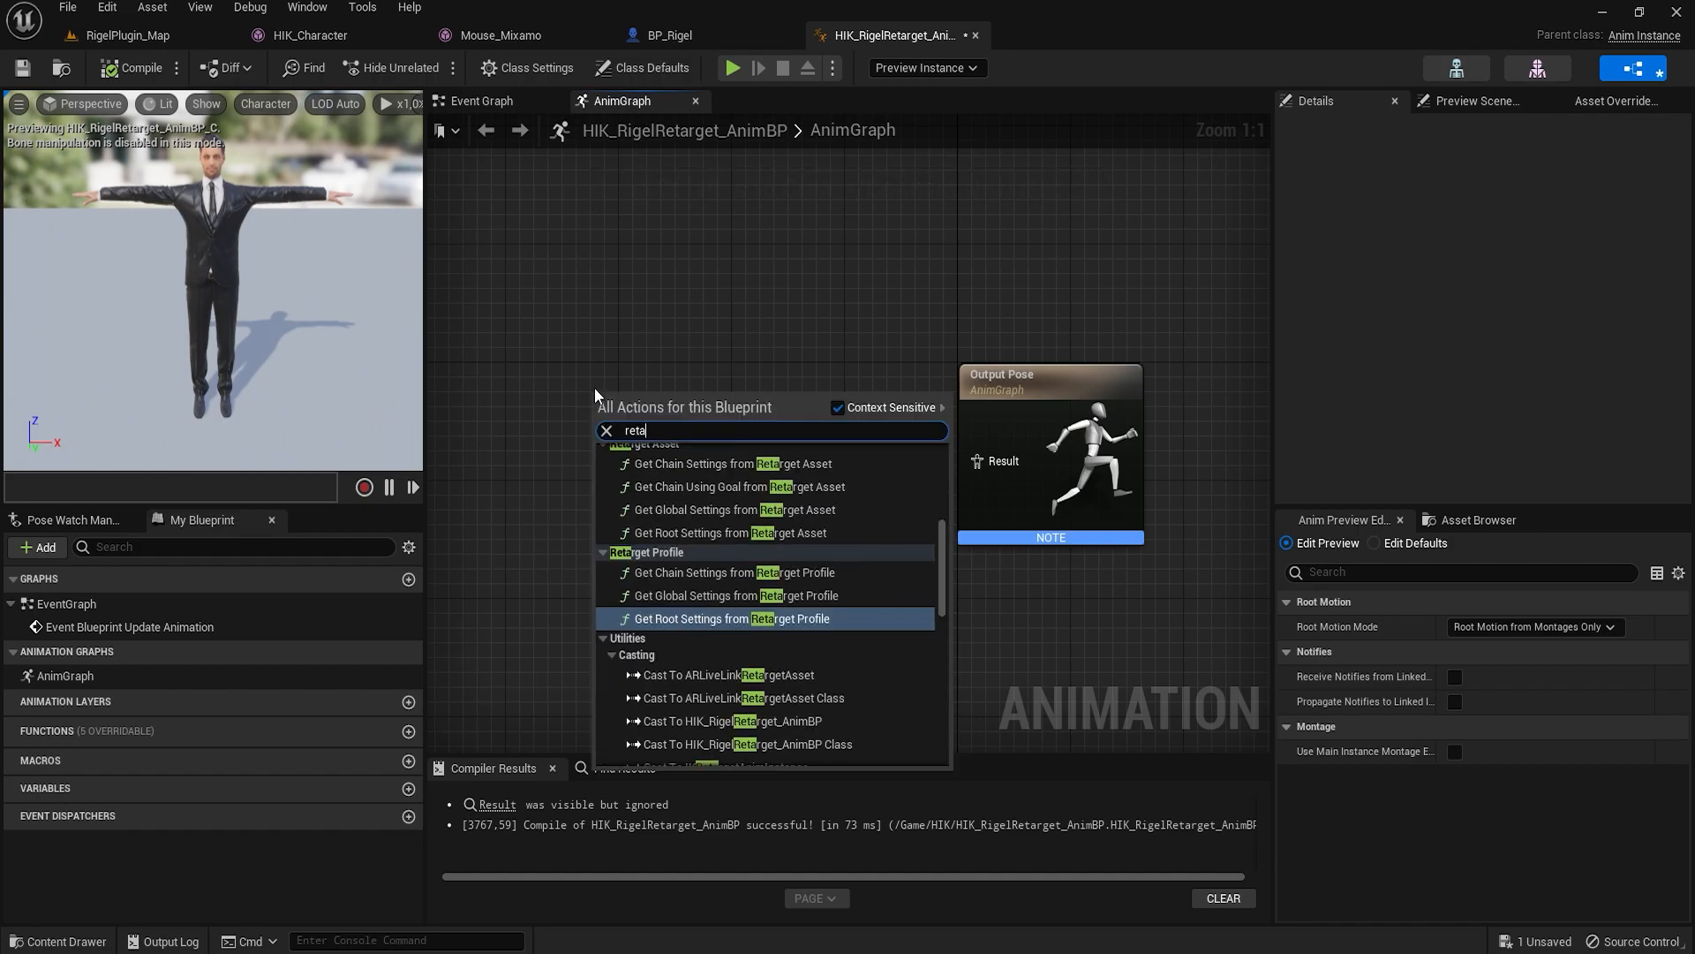
pyautogui.write('rget pose')
pyautogui.press('Return')
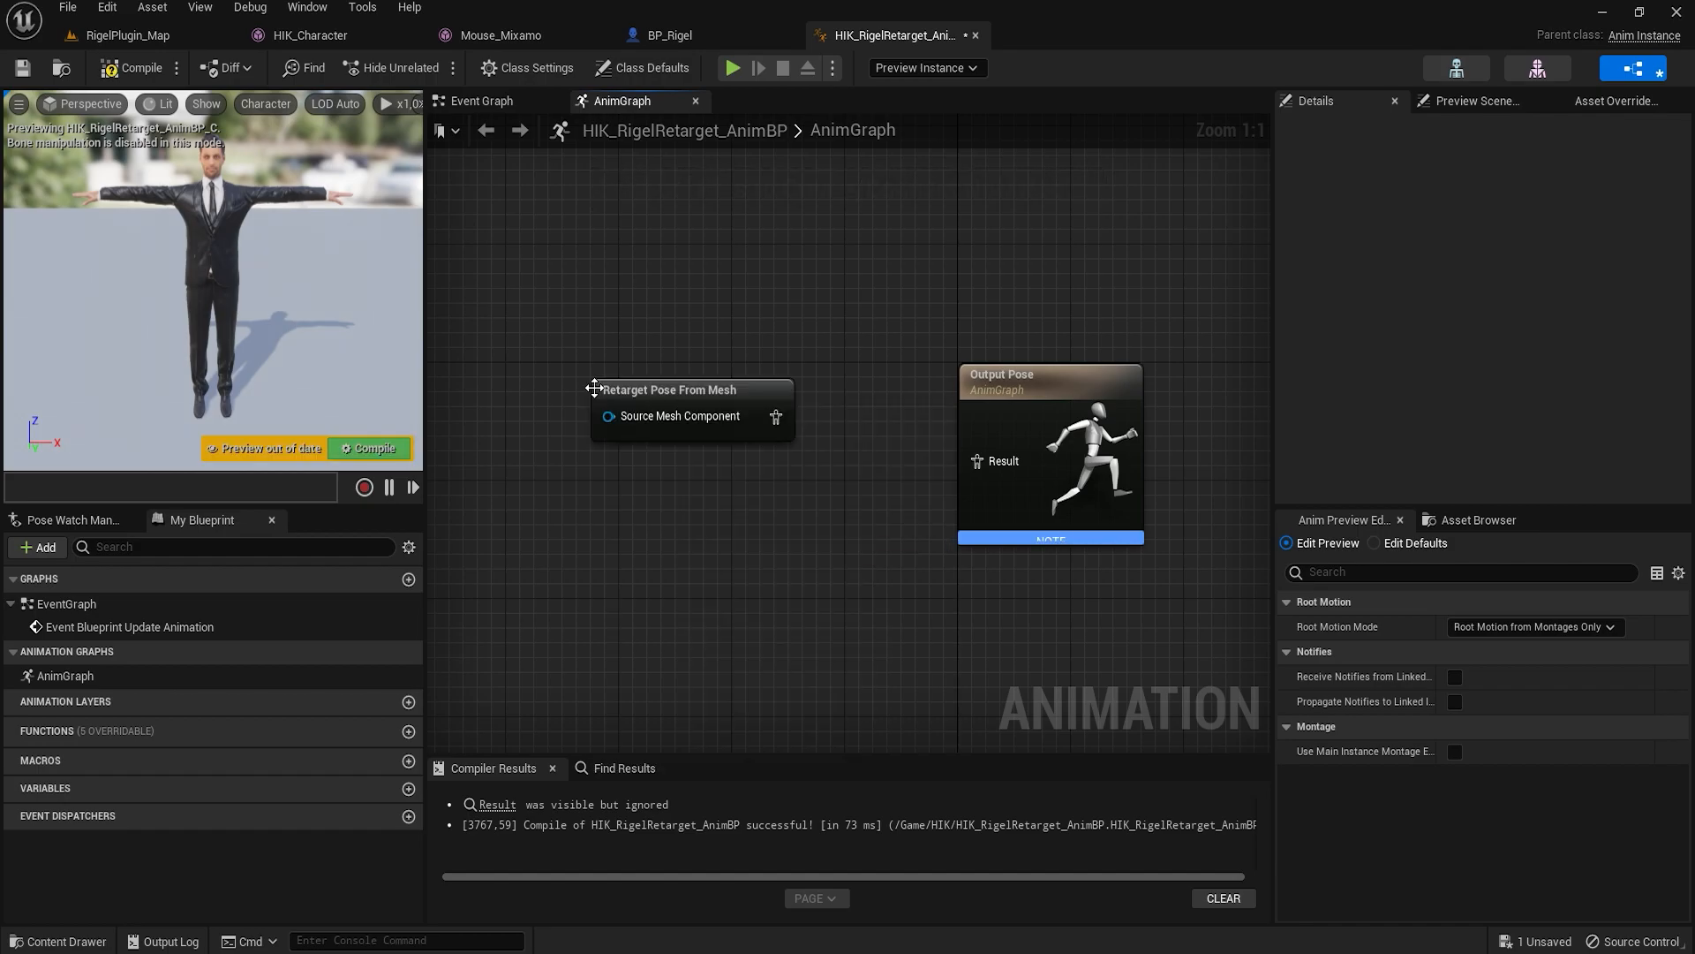
pyautogui.moveTo(775, 416); pyautogui.dragTo(976, 461)
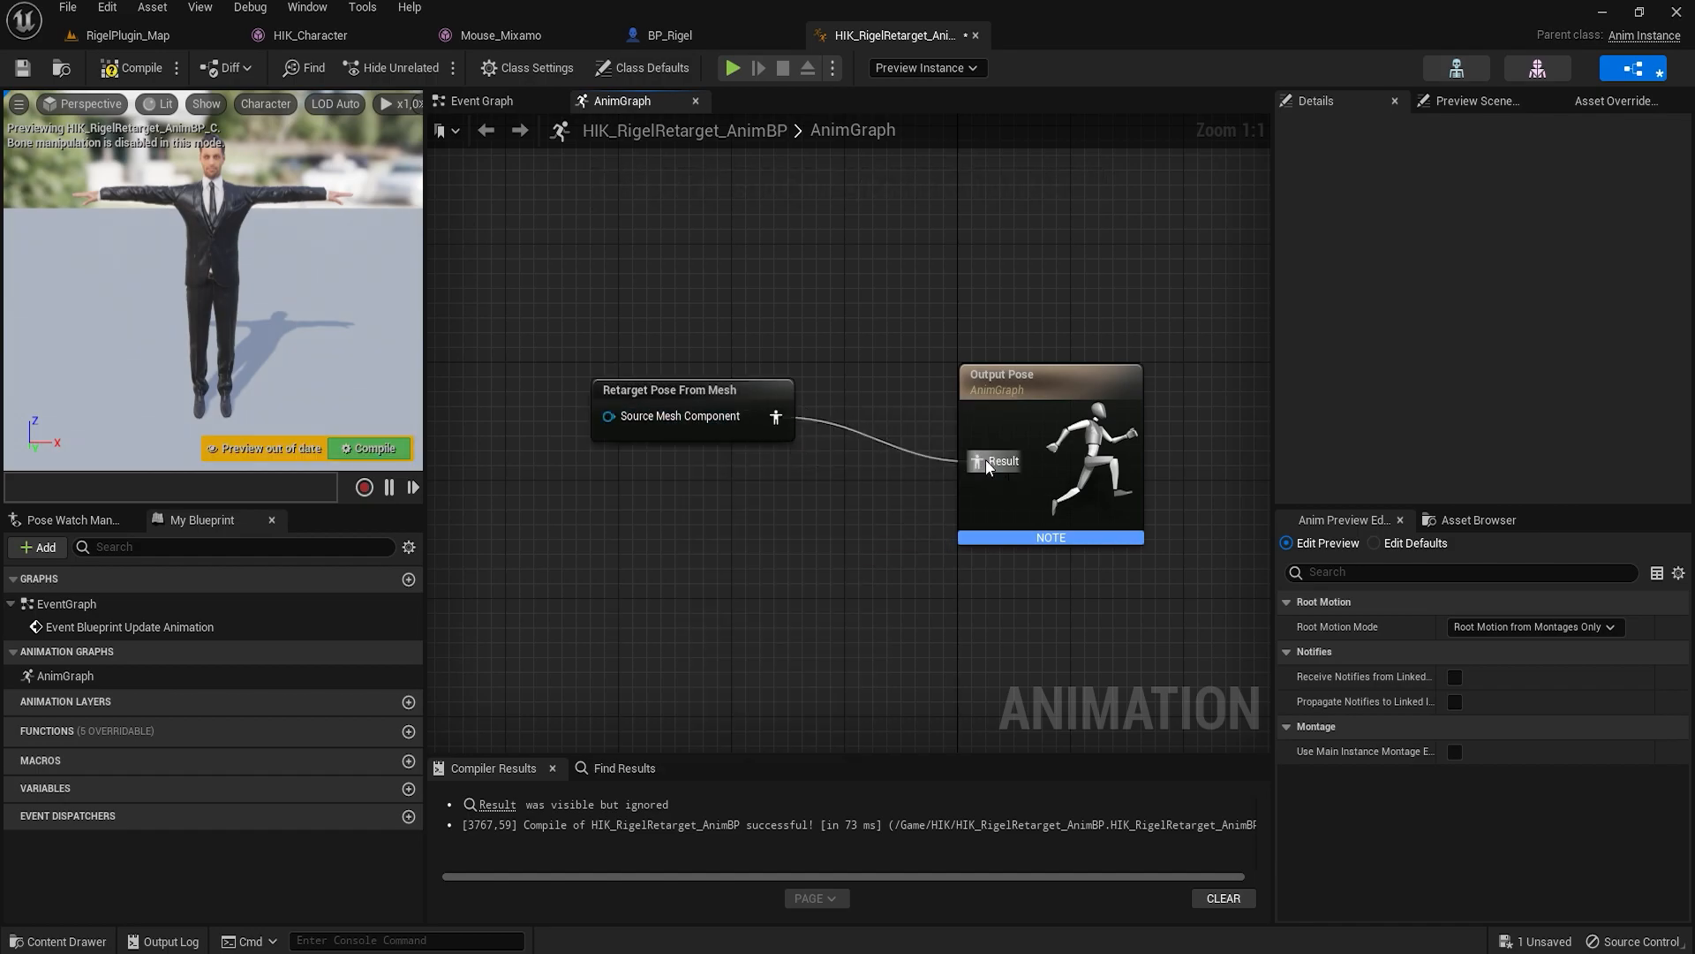
# Move the Retarget Pose From Mesh node closer to the Output Pose and assign it the Rigel IK retargeter asset.
pyautogui.moveTo(716, 399); pyautogui.dragTo(758, 428)
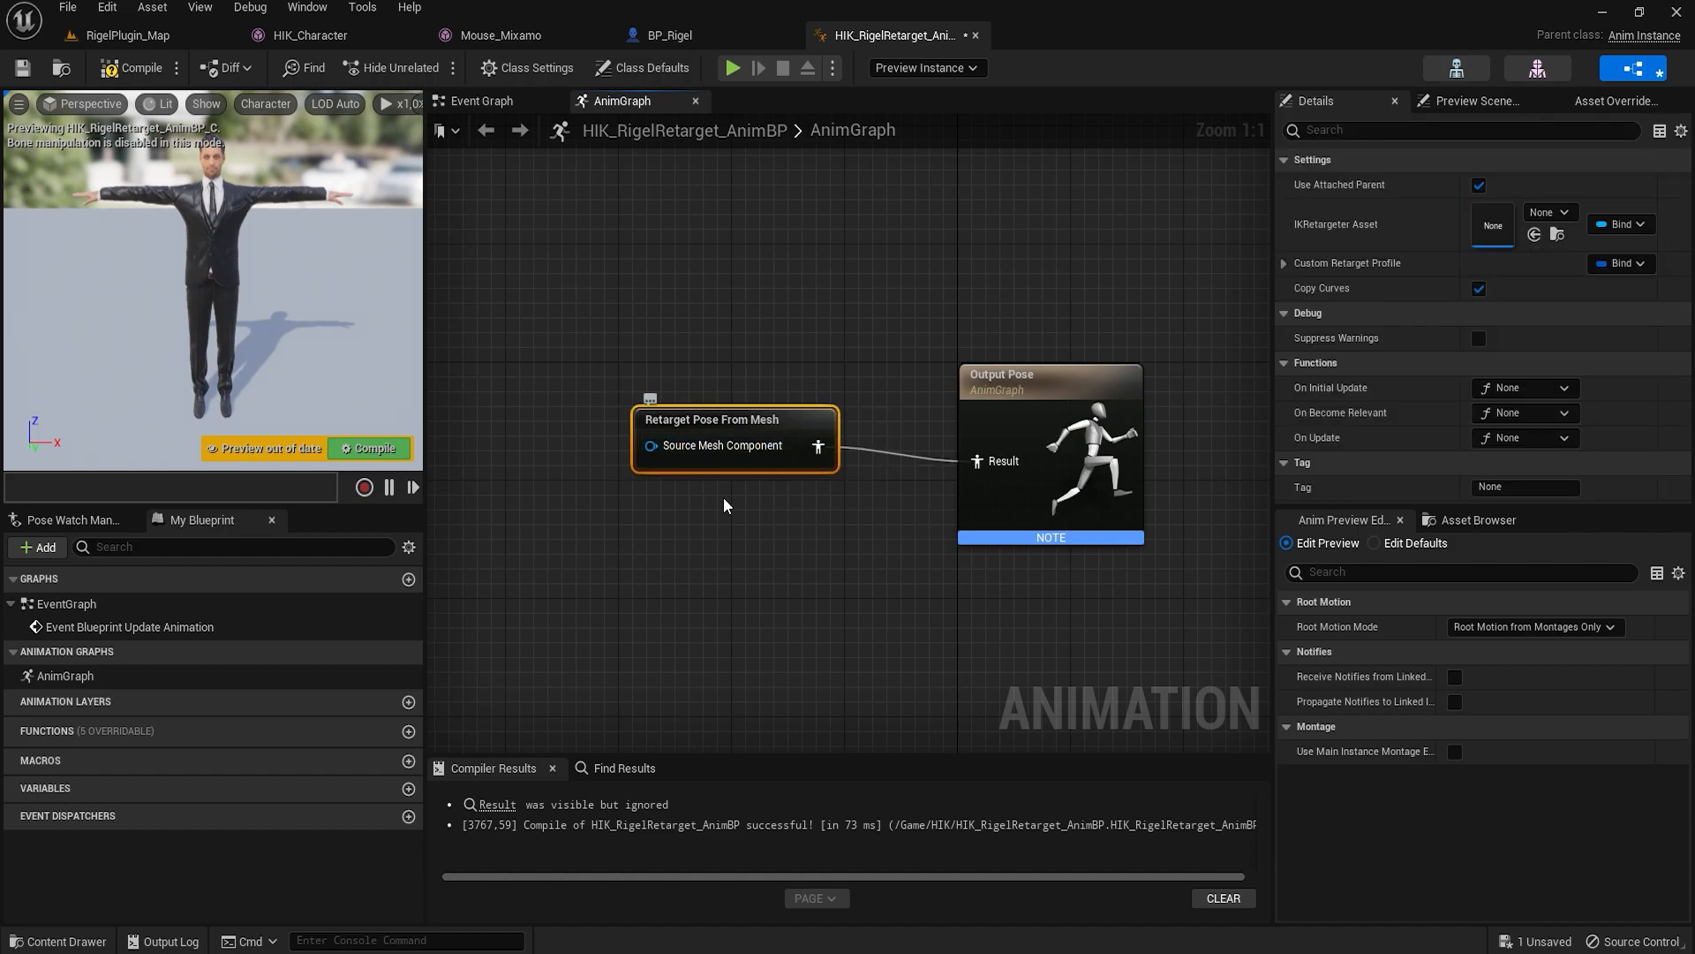
pyautogui.click(1547, 212)
pyautogui.click(1519, 458)
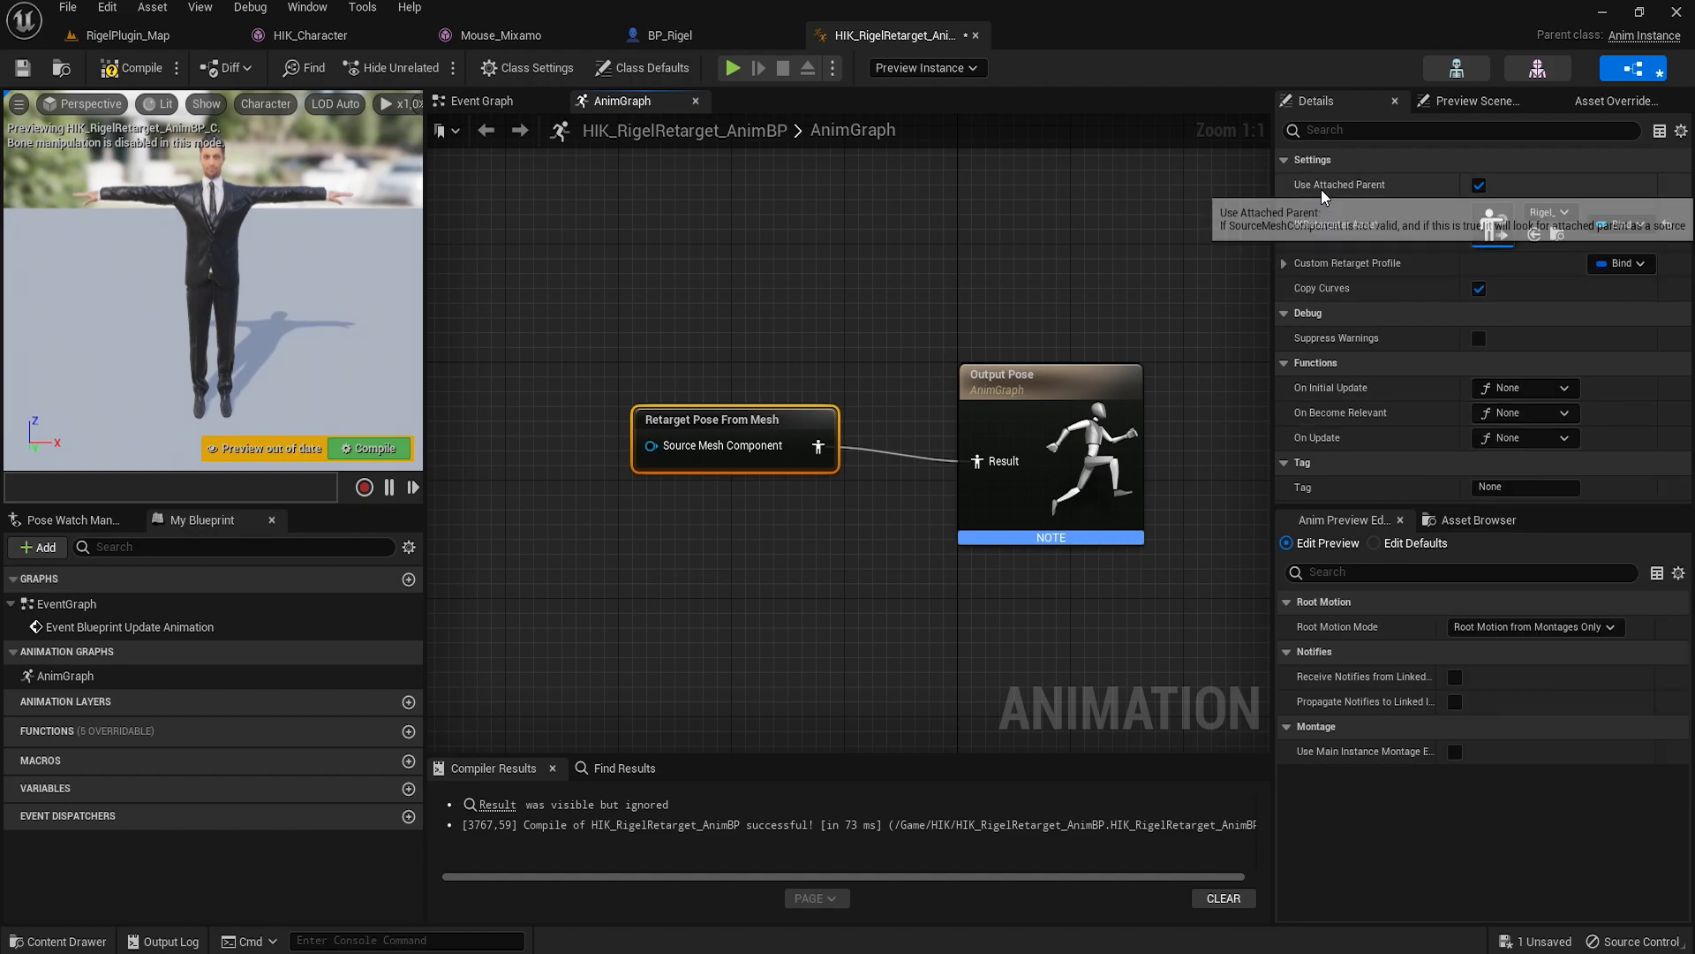
# Examine the default options of BP_Rigel1 in RigelPlugin_Map, including the skeletal mesh and animation blueprint slots for each character type.
pyautogui.click(130, 77)
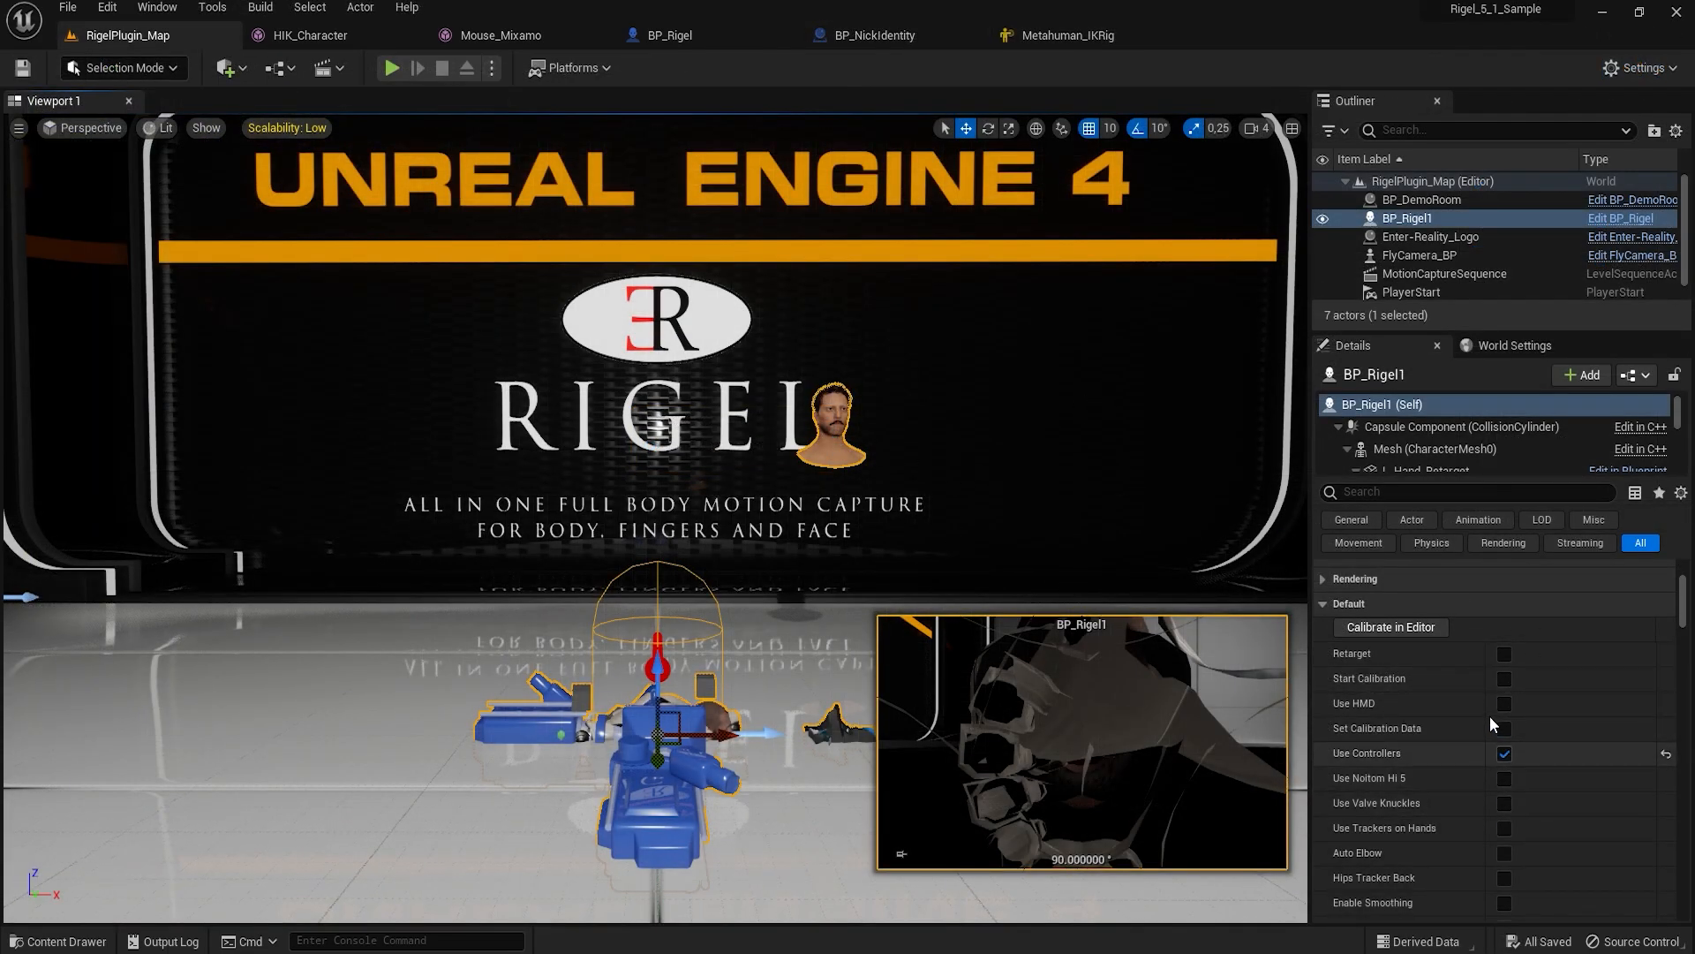
pyautogui.scroll(-1, 1448, 680)
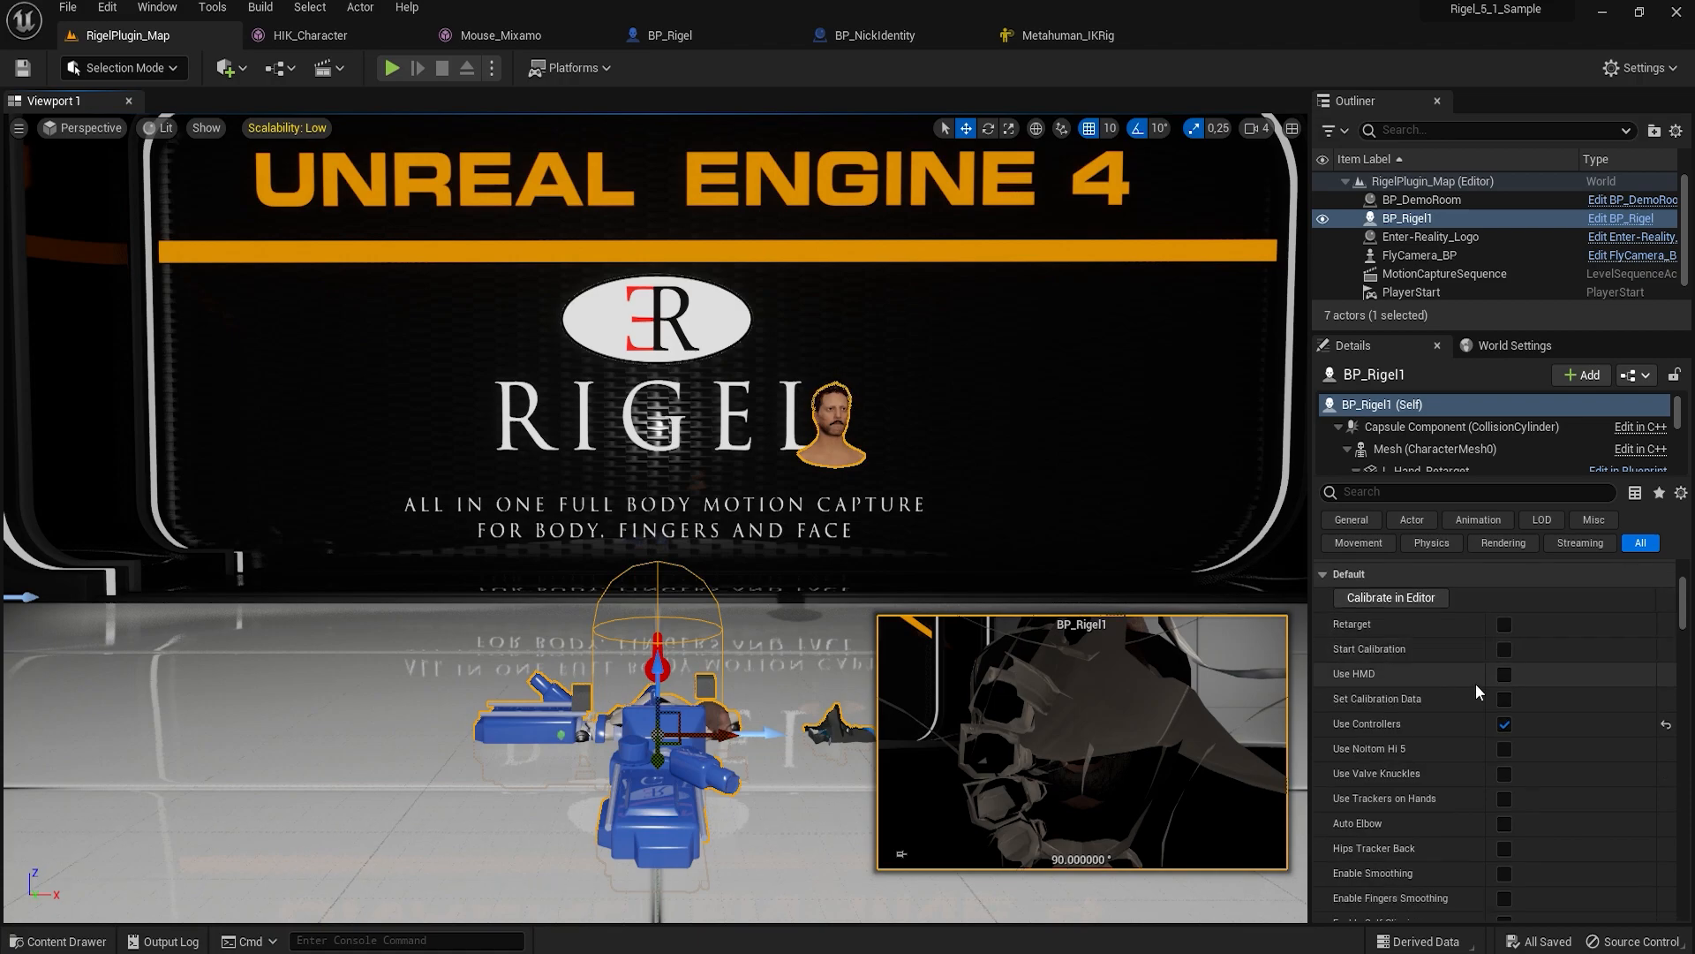
pyautogui.scroll(-5, 1521, 695)
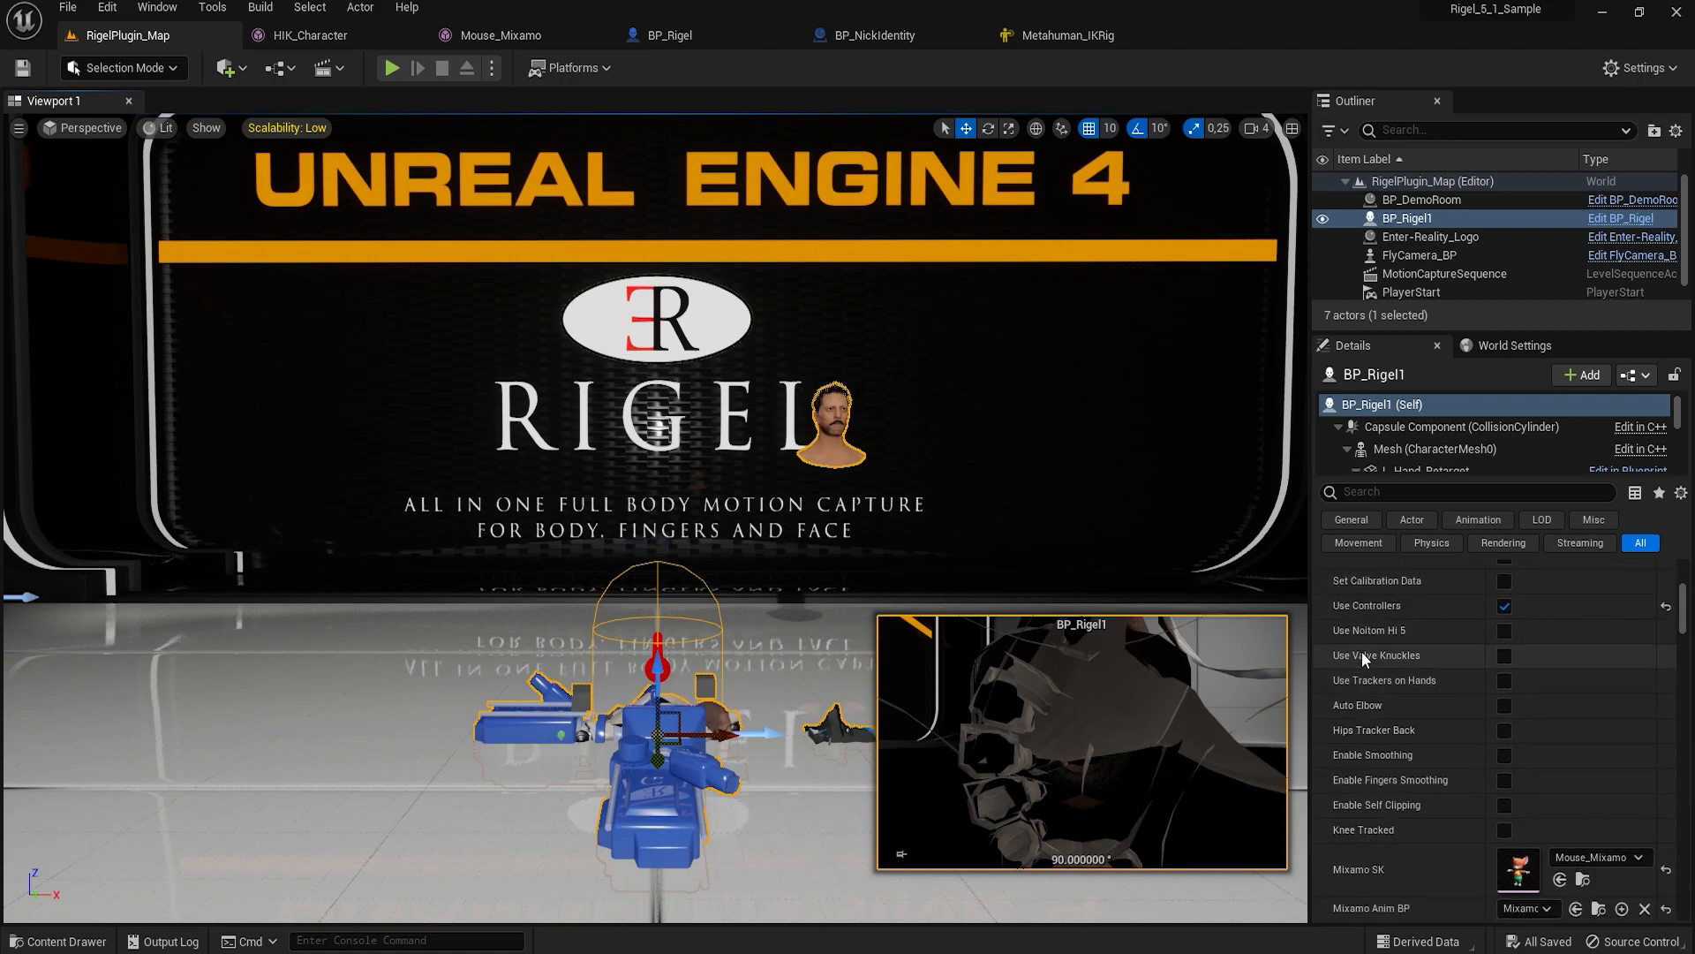
pyautogui.scroll(-2, 1449, 653)
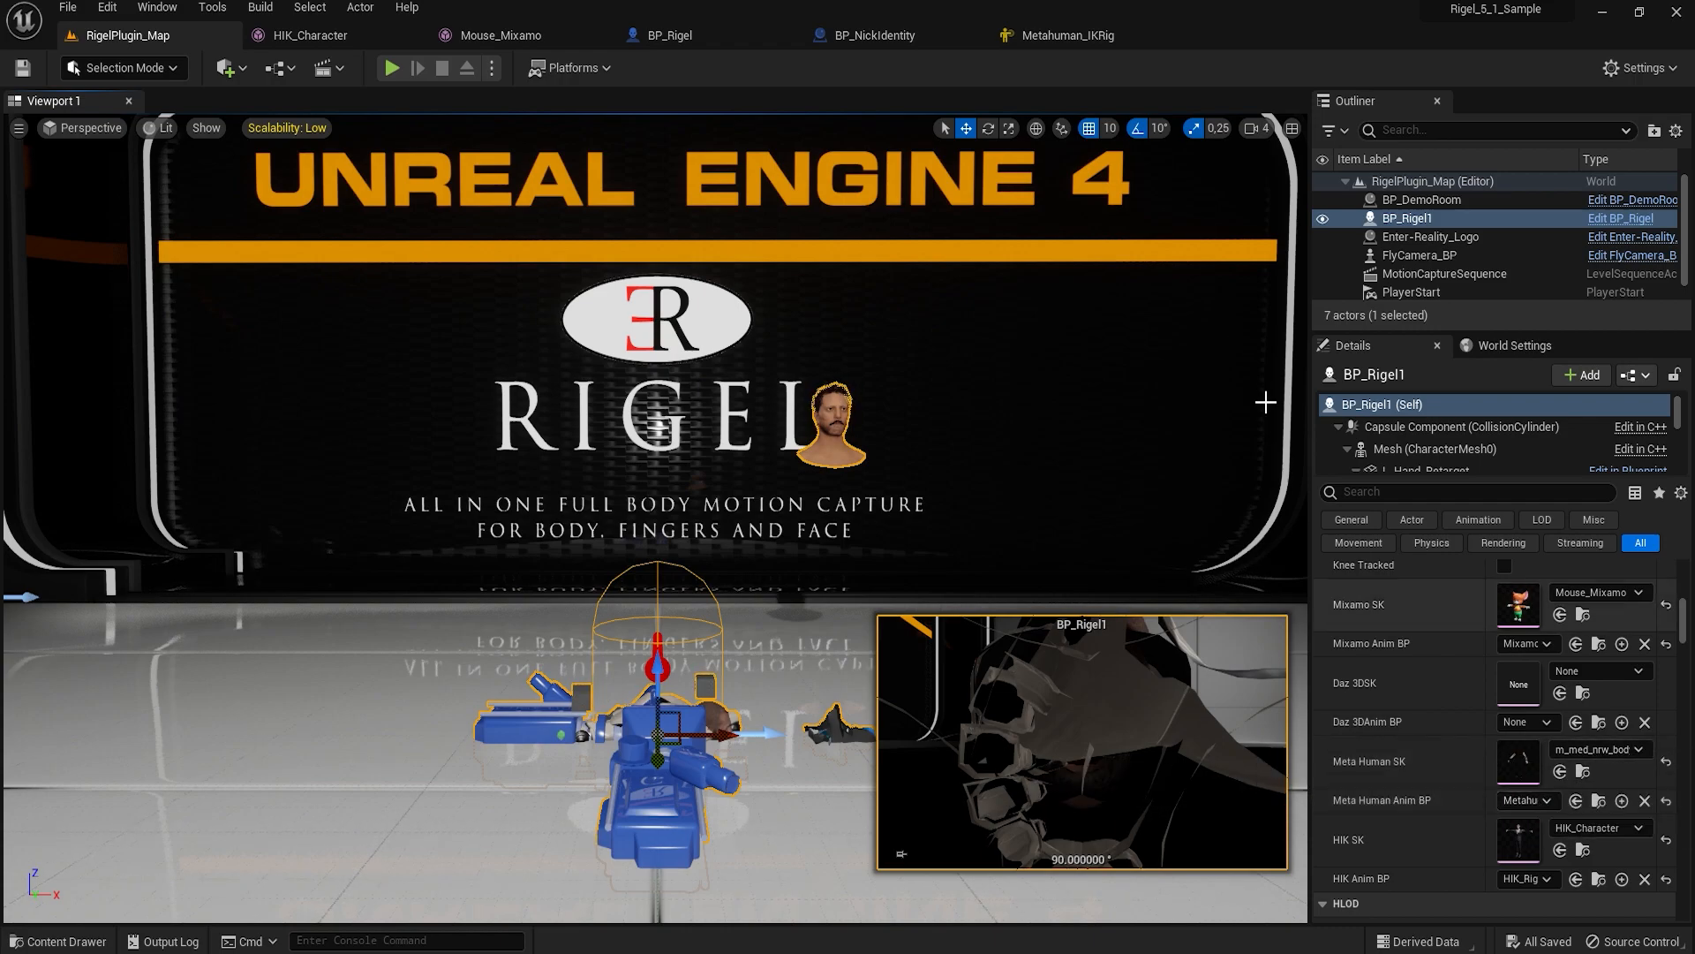
# Examine the Feet, Legs, Torso and Face components under MetaHuman in the BP_Rigel blueprint.
pyautogui.click(698, 37)
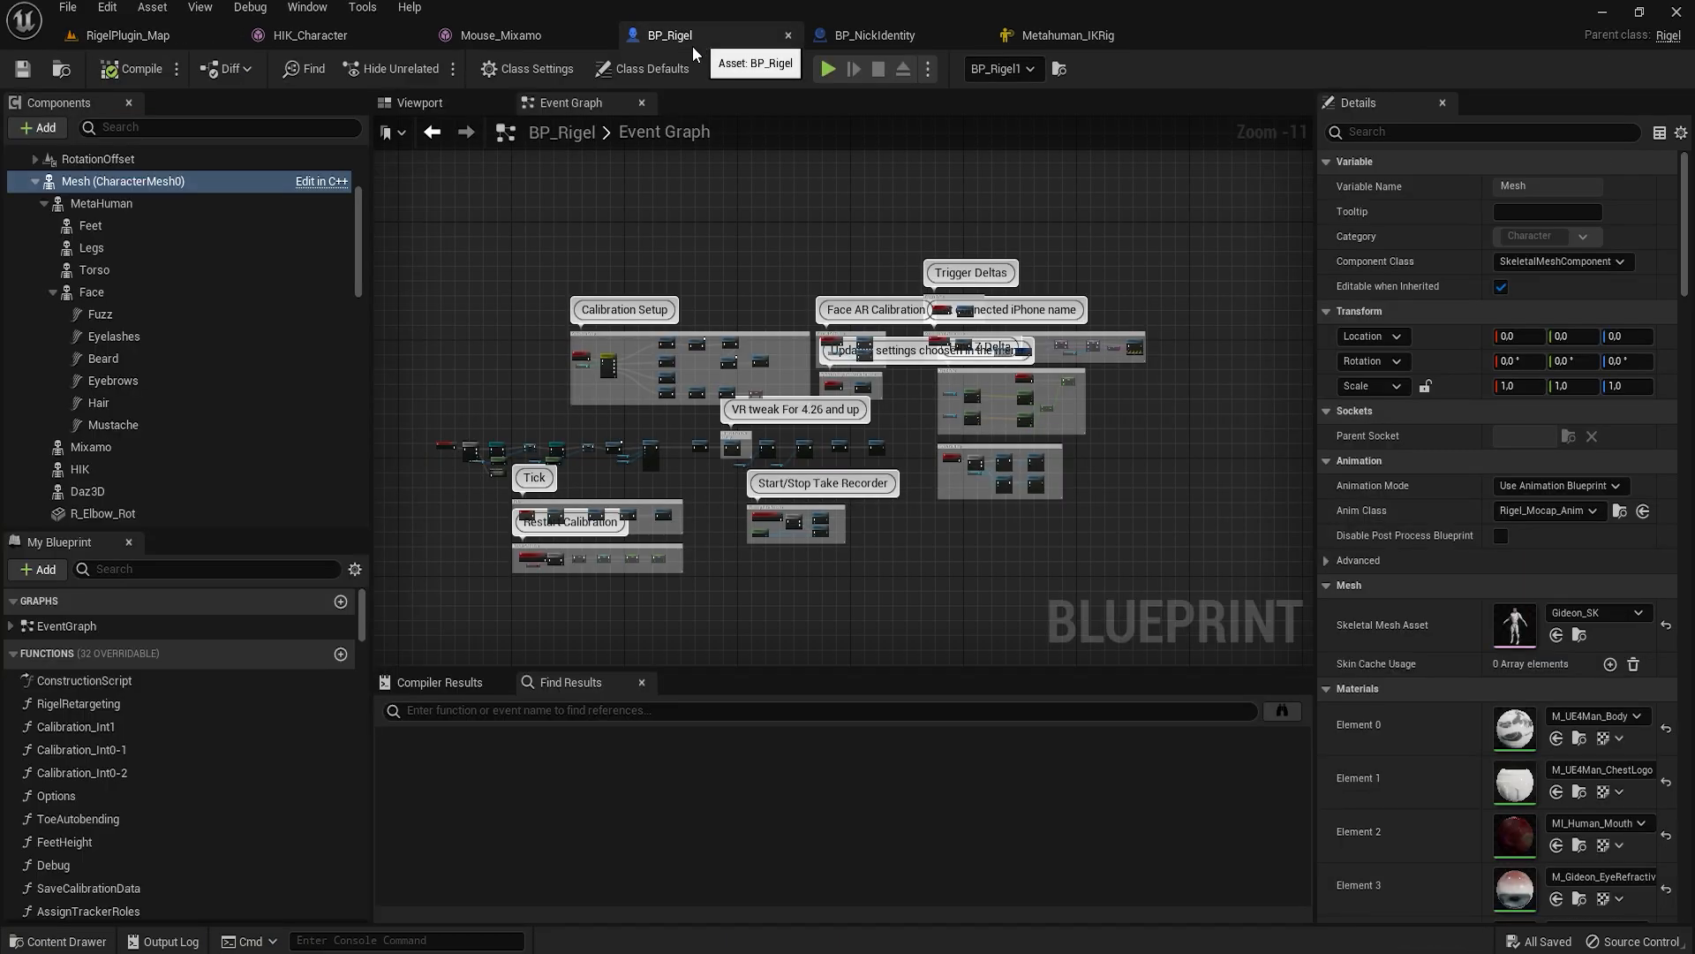
pyautogui.click(114, 224)
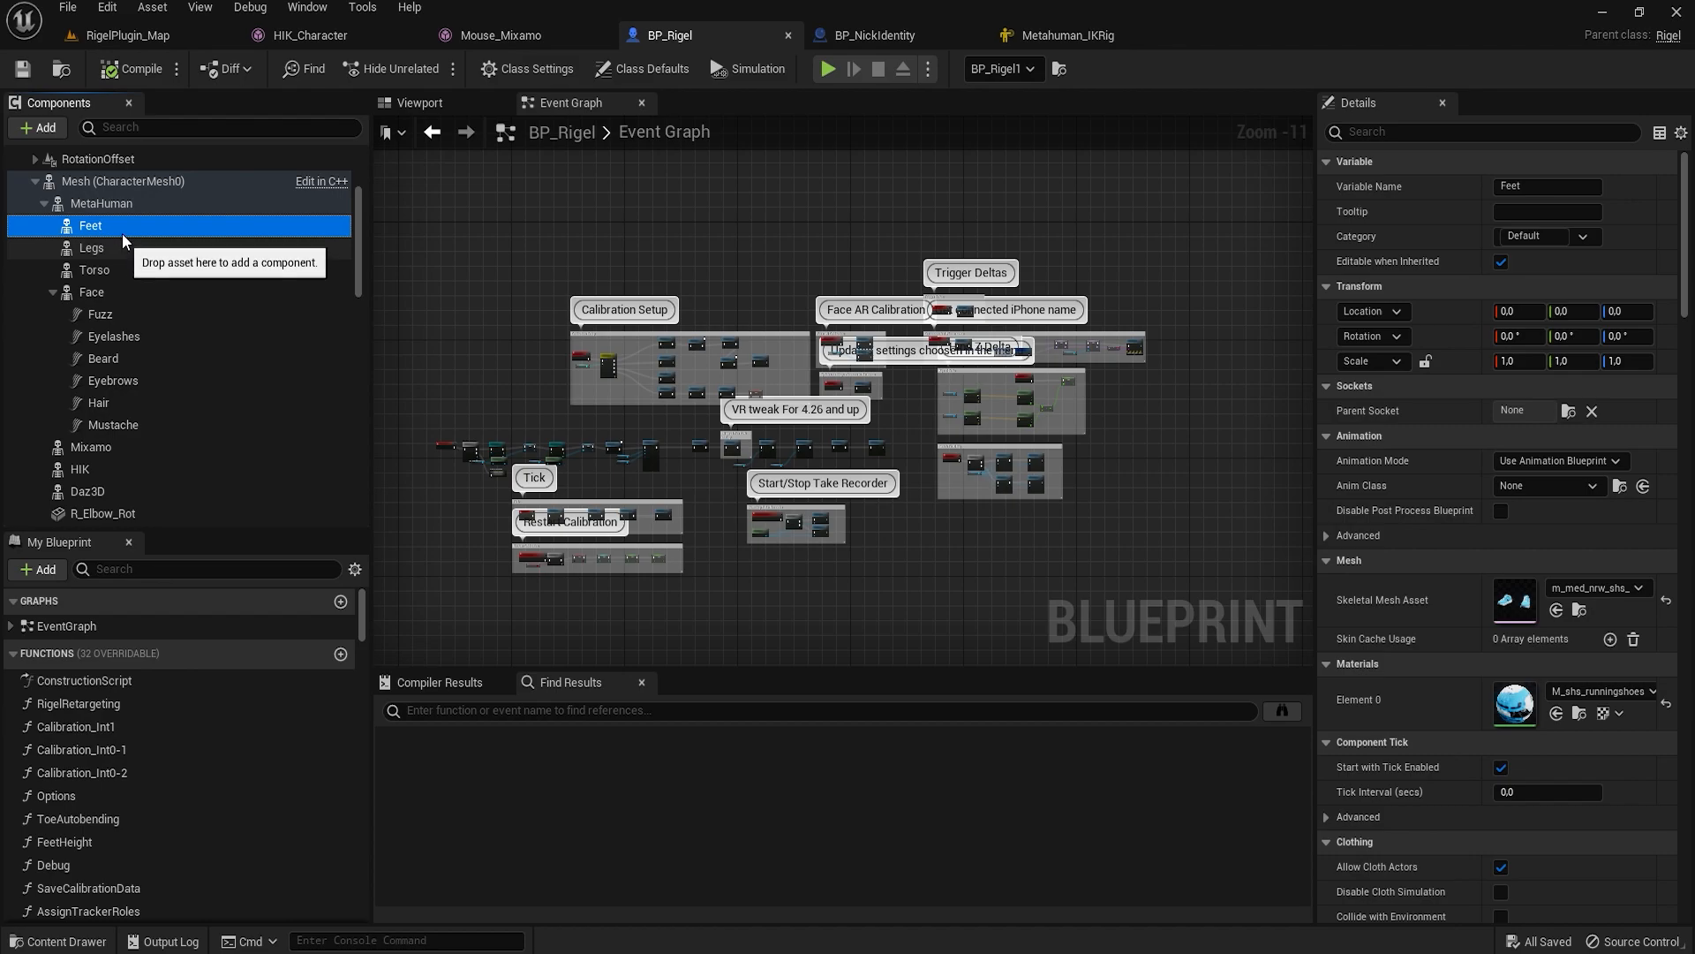
pyautogui.click(104, 250)
pyautogui.click(112, 268)
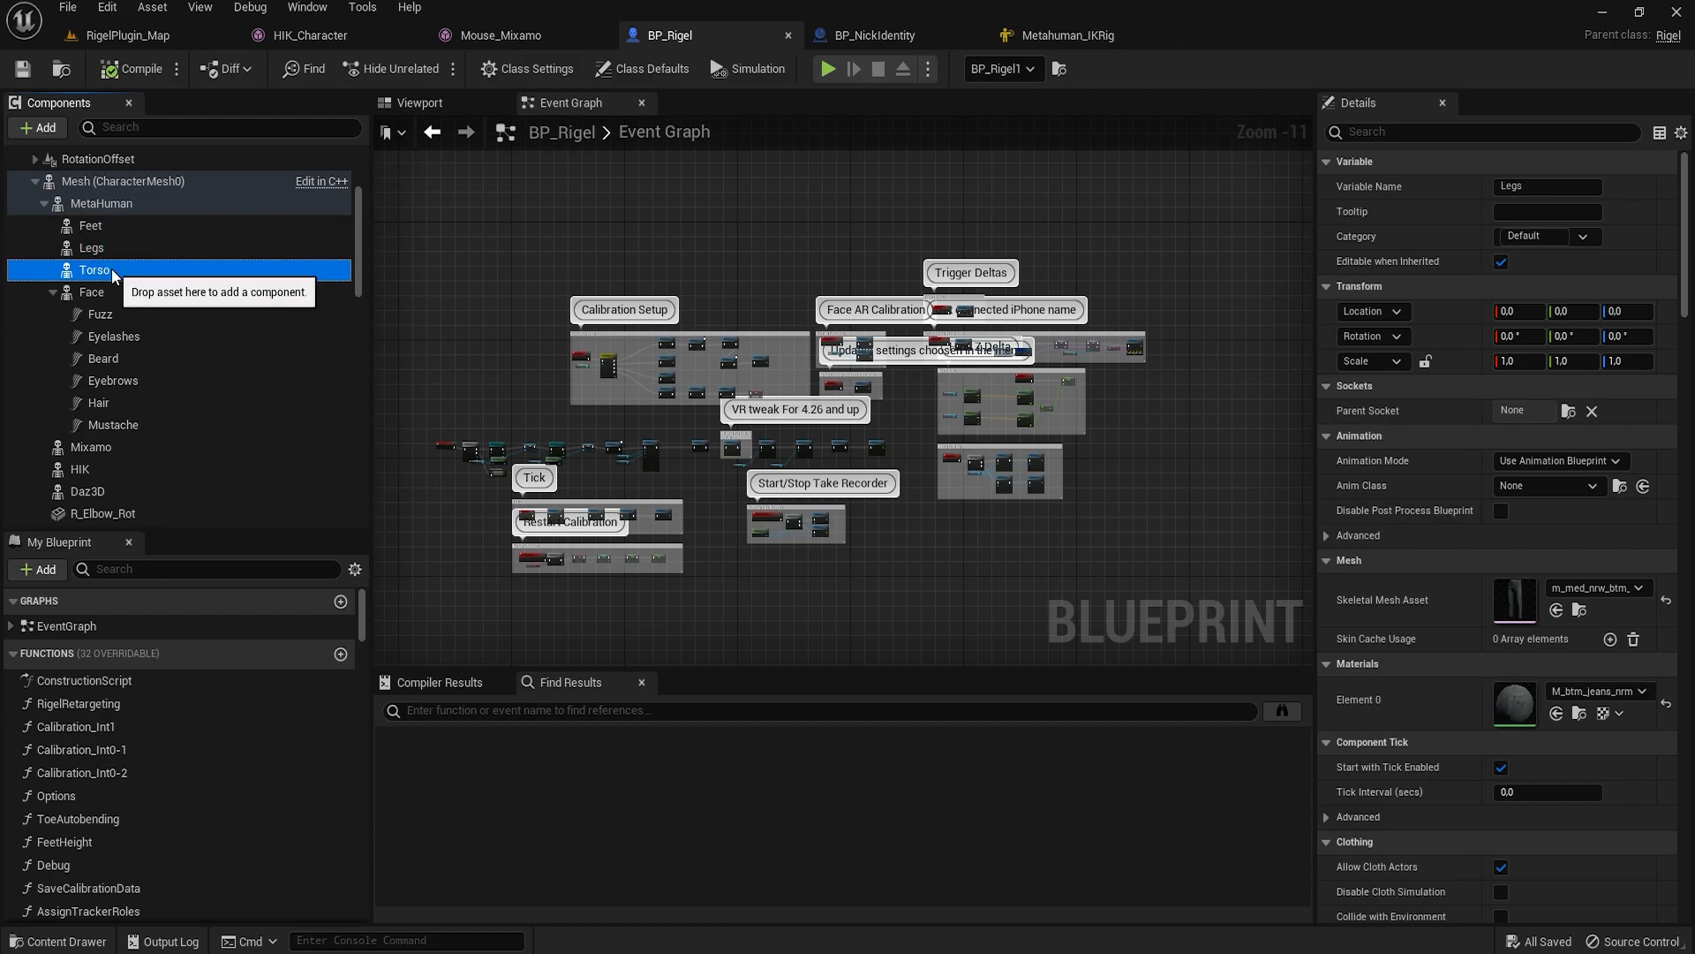
pyautogui.click(109, 299)
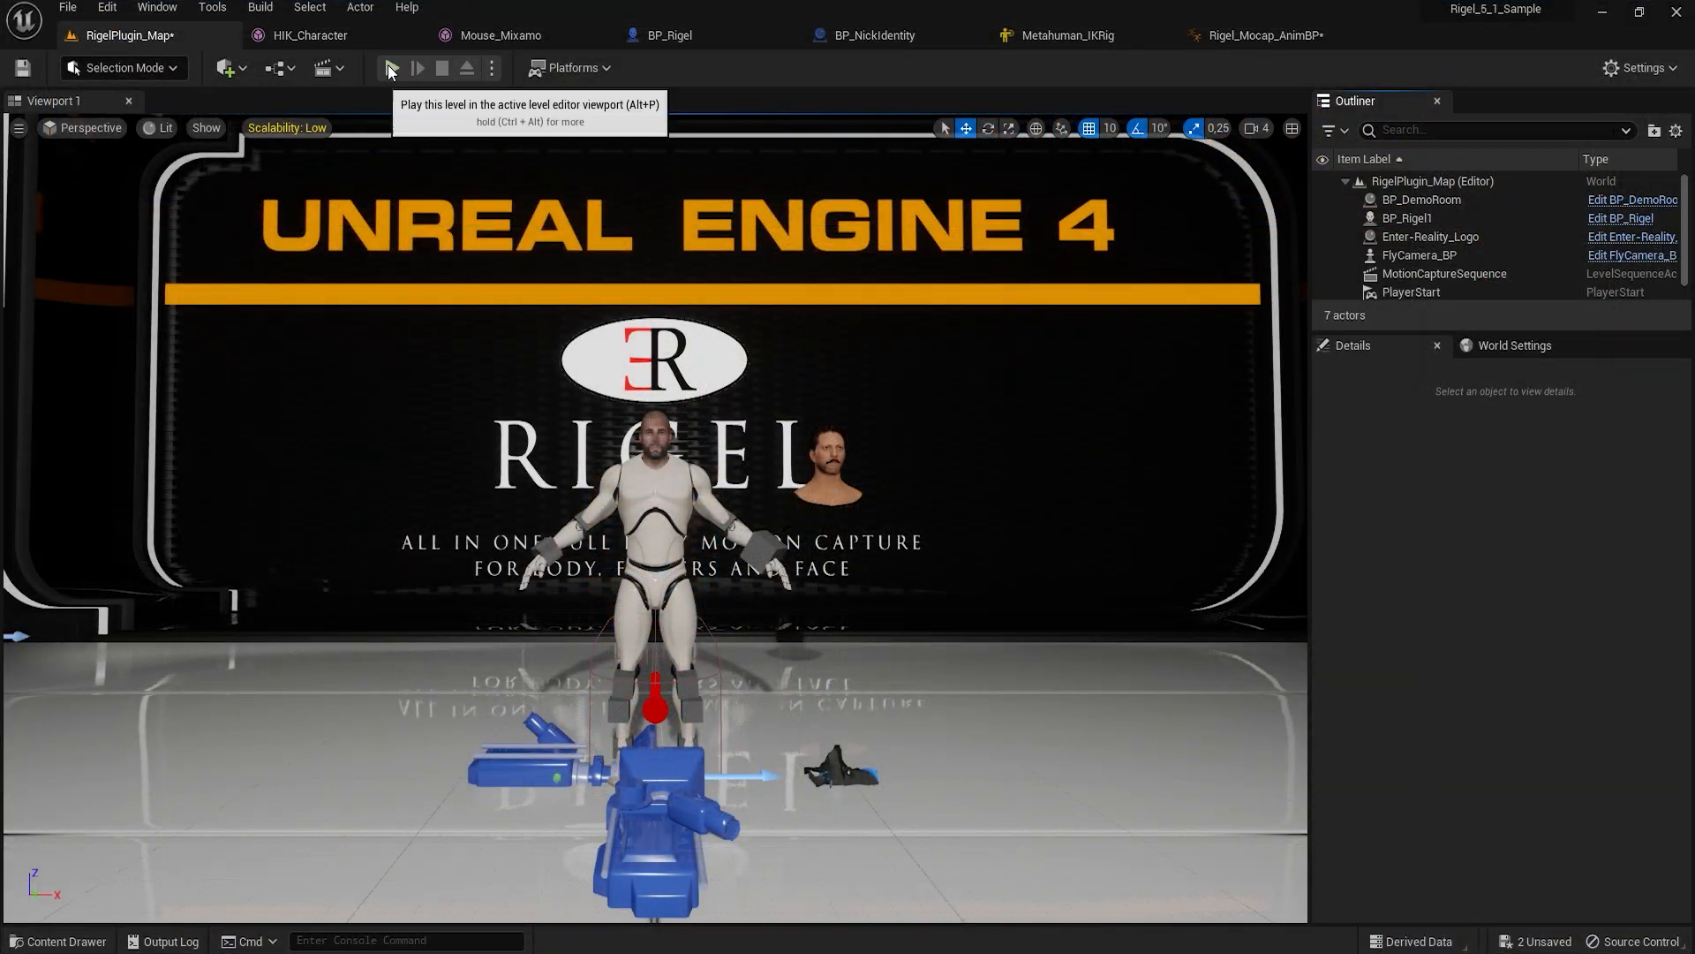
# Play the RigelPlugin_Map level and toggle SwitchToIKRig several times to preview the retargeted characters.
pyautogui.click(392, 68)
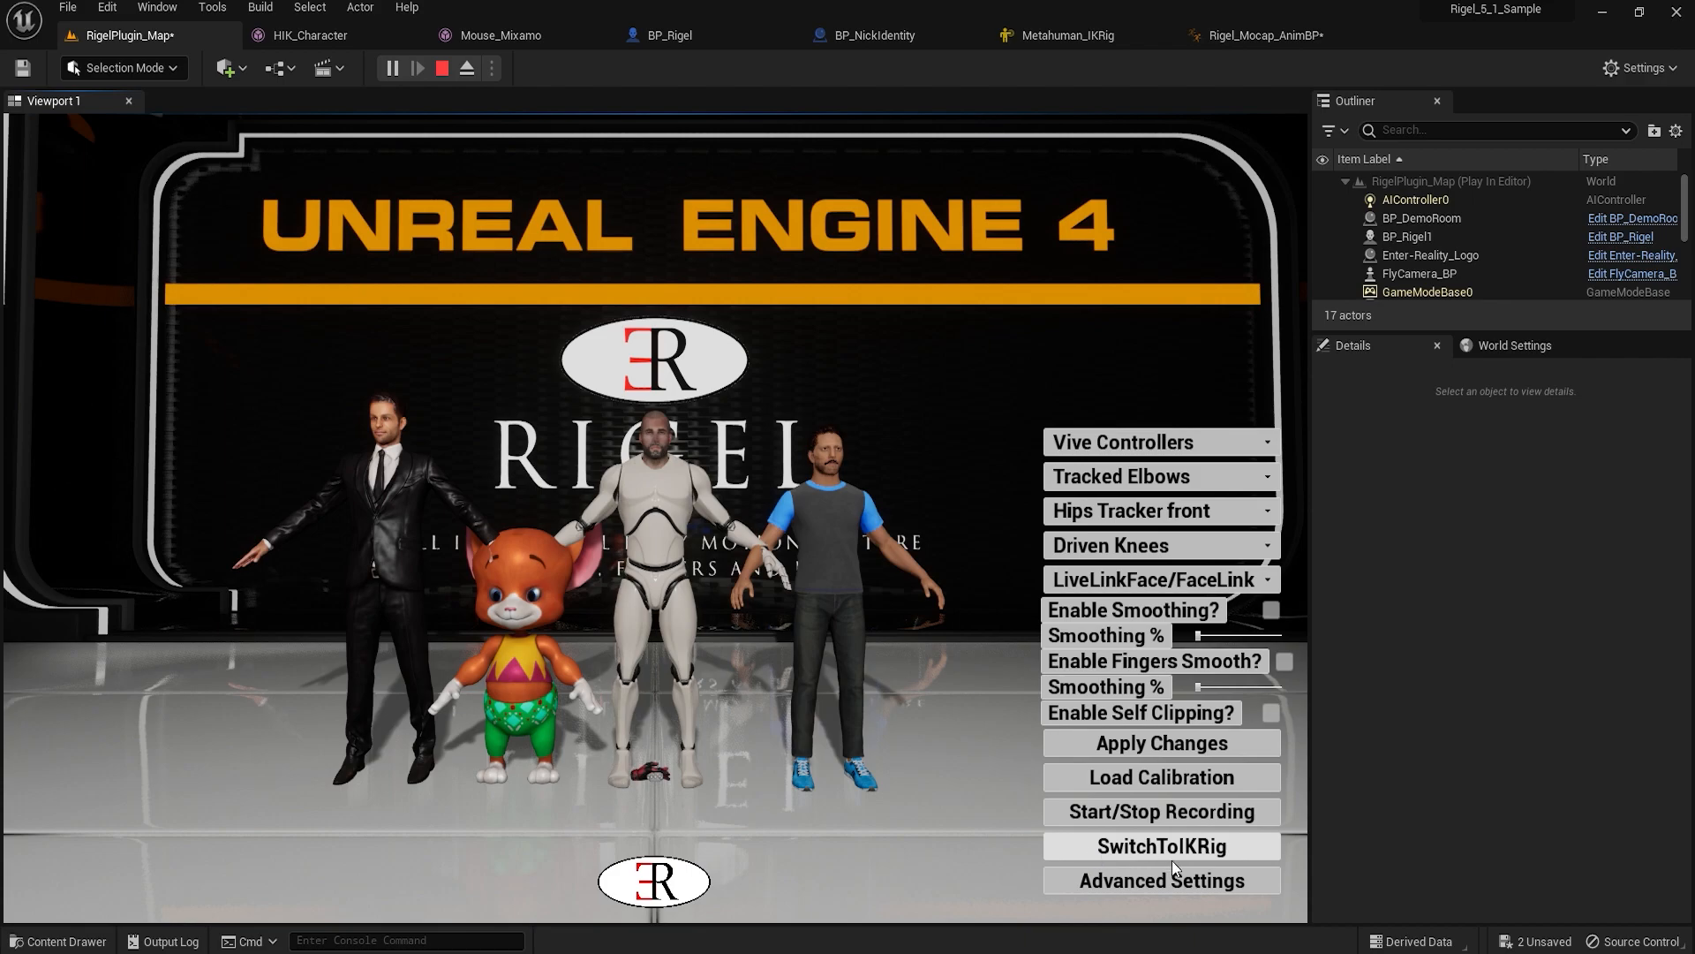
pyautogui.click(1257, 852)
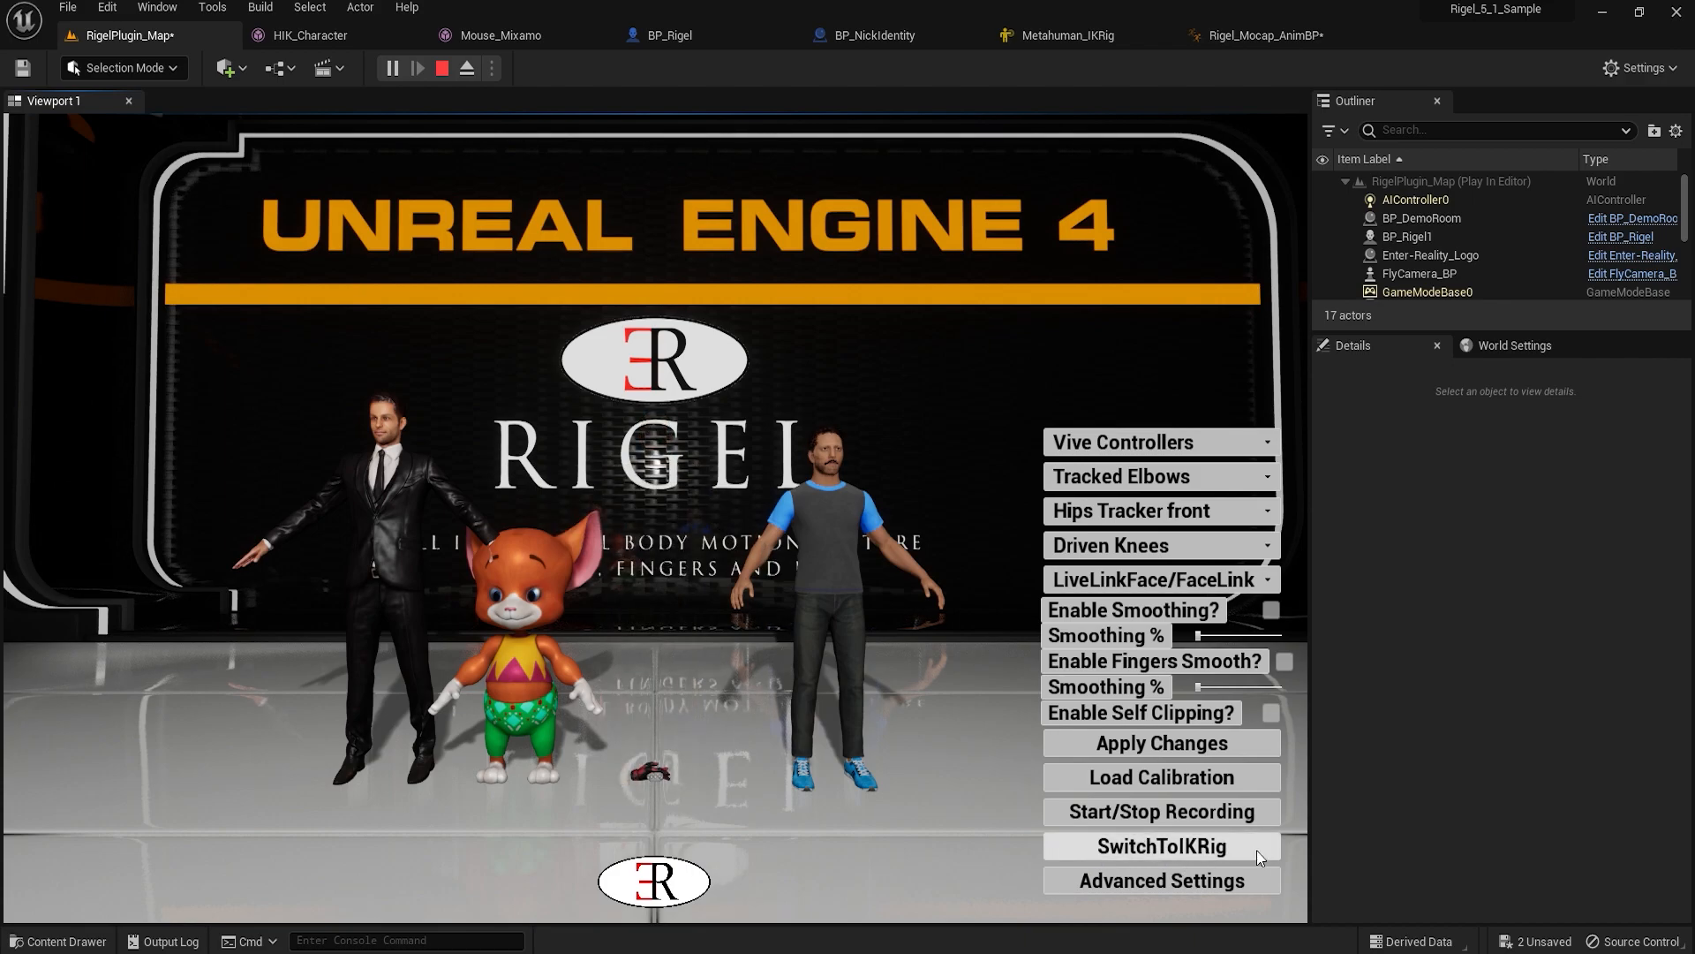
pyautogui.click(1257, 852)
pyautogui.click(1257, 852)
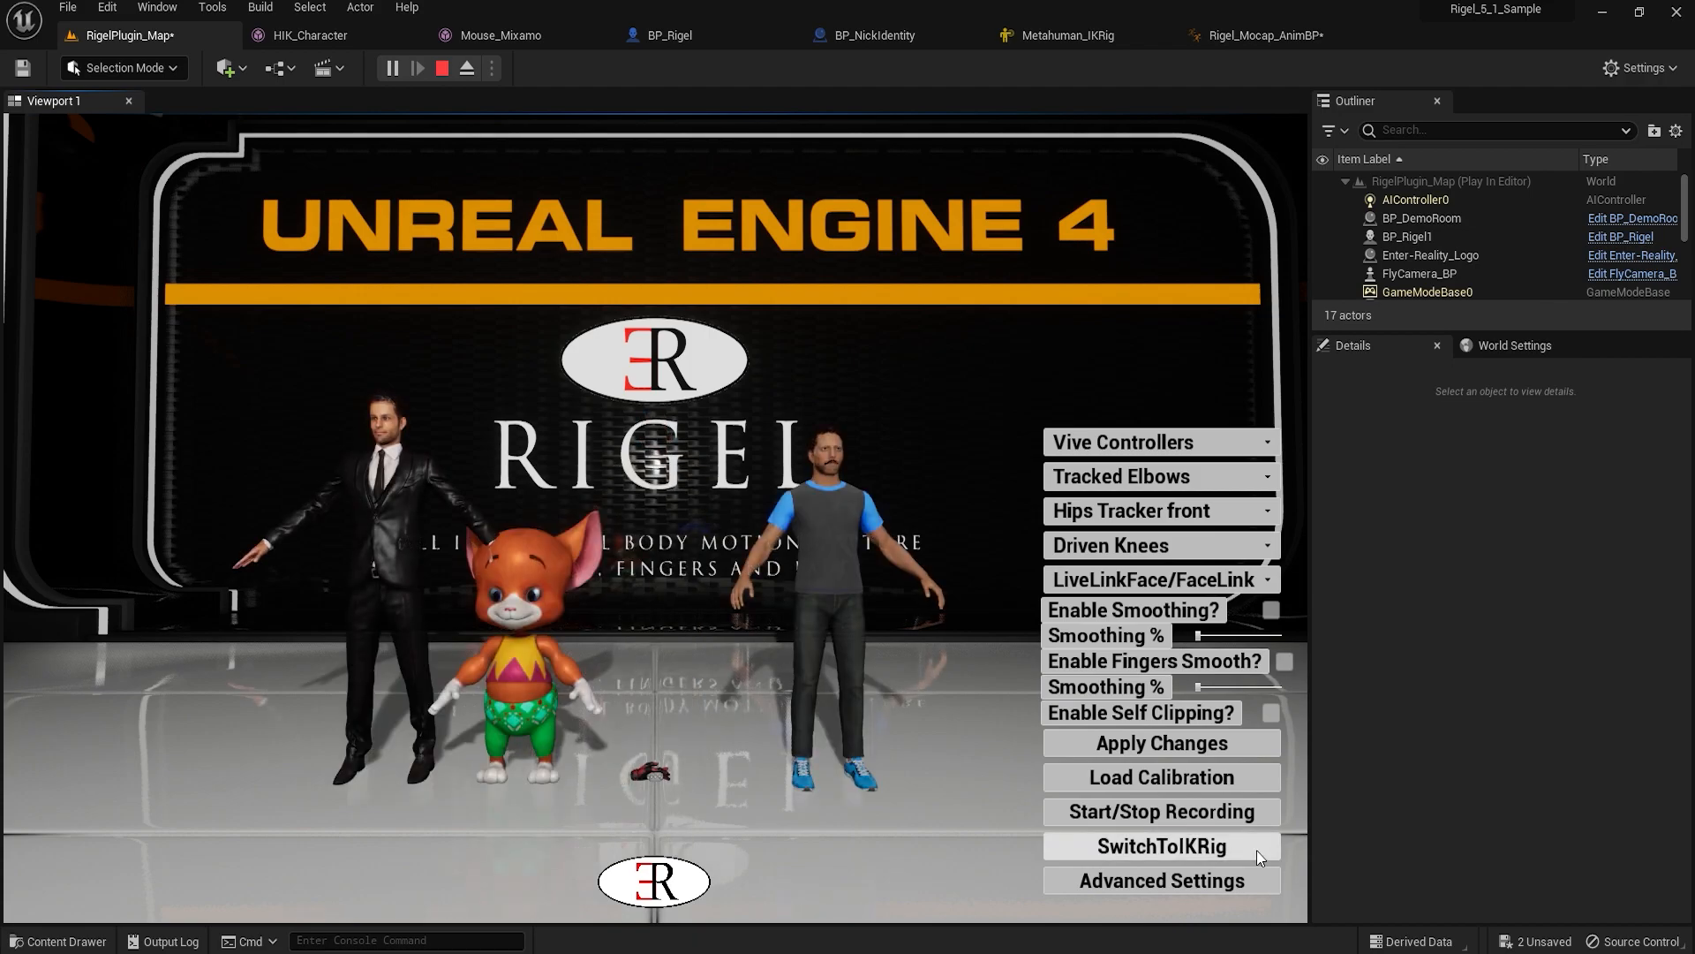